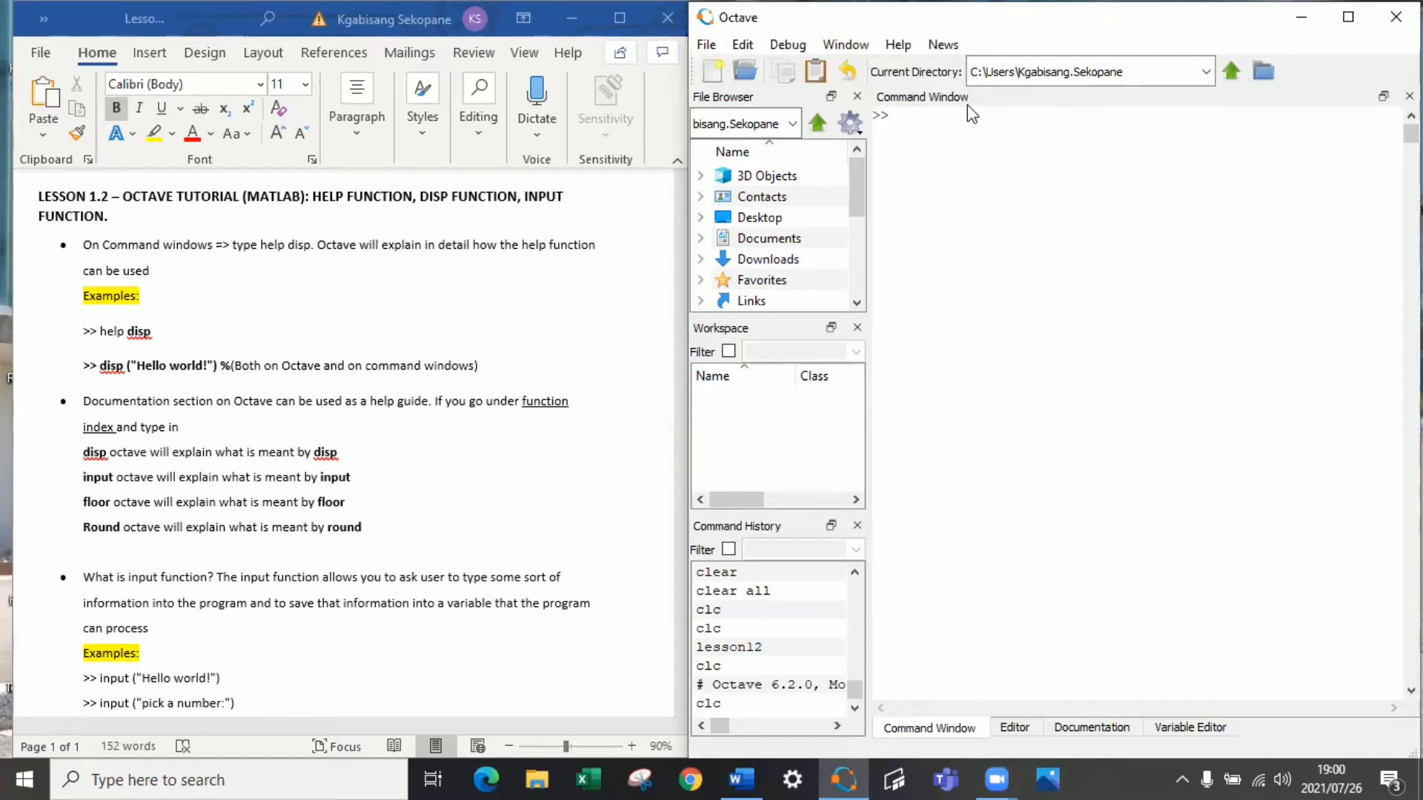
pyautogui.write('help disp')
# Run 'help disp' so the disp documentation appears in the Command Window.
pyautogui.press('Return')
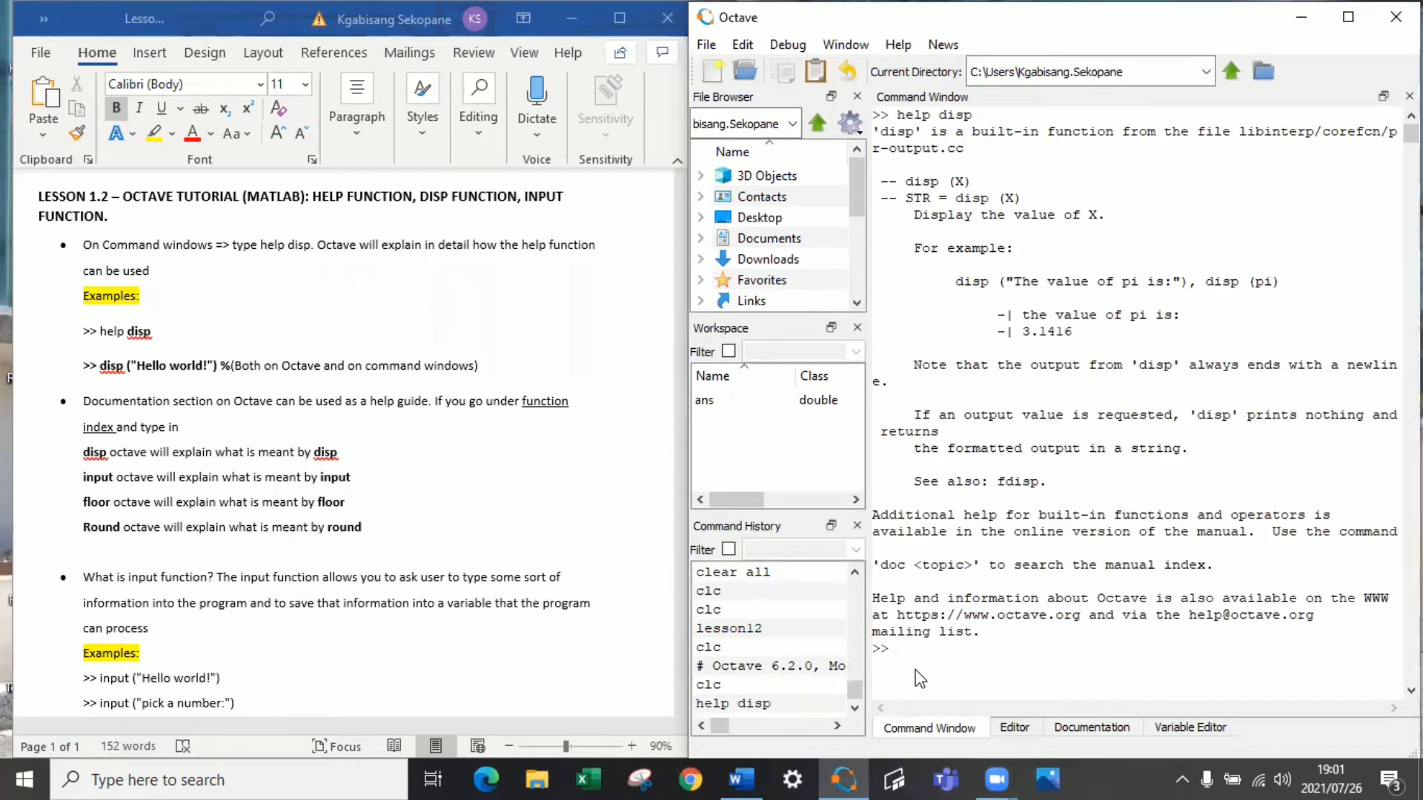
pyautogui.write('x=')
pyautogui.write('1')
# Assign X=1 with echo, then X=1; again with the semicolon suppressing output.
pyautogui.press('Return')
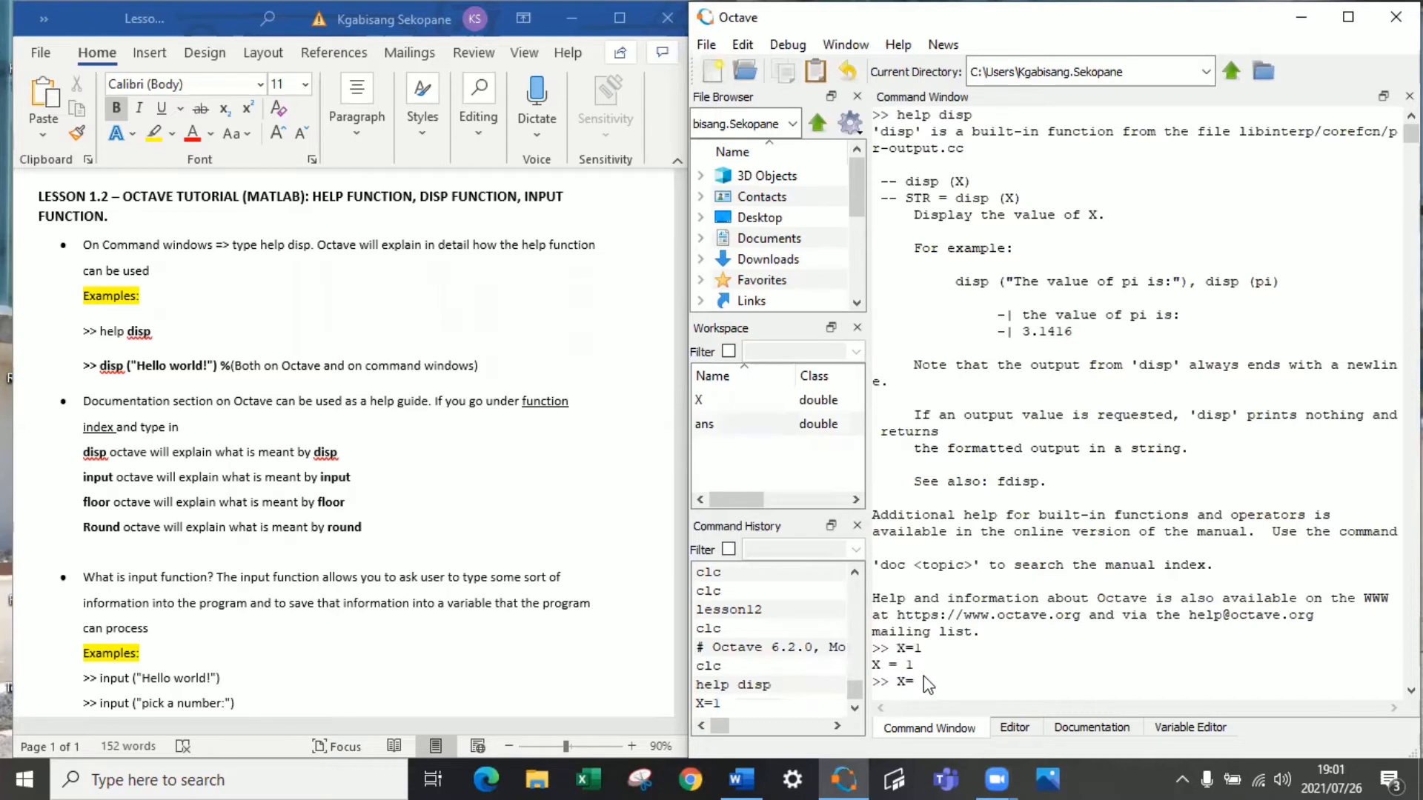
pyautogui.write('1;')
pyautogui.press('Return')
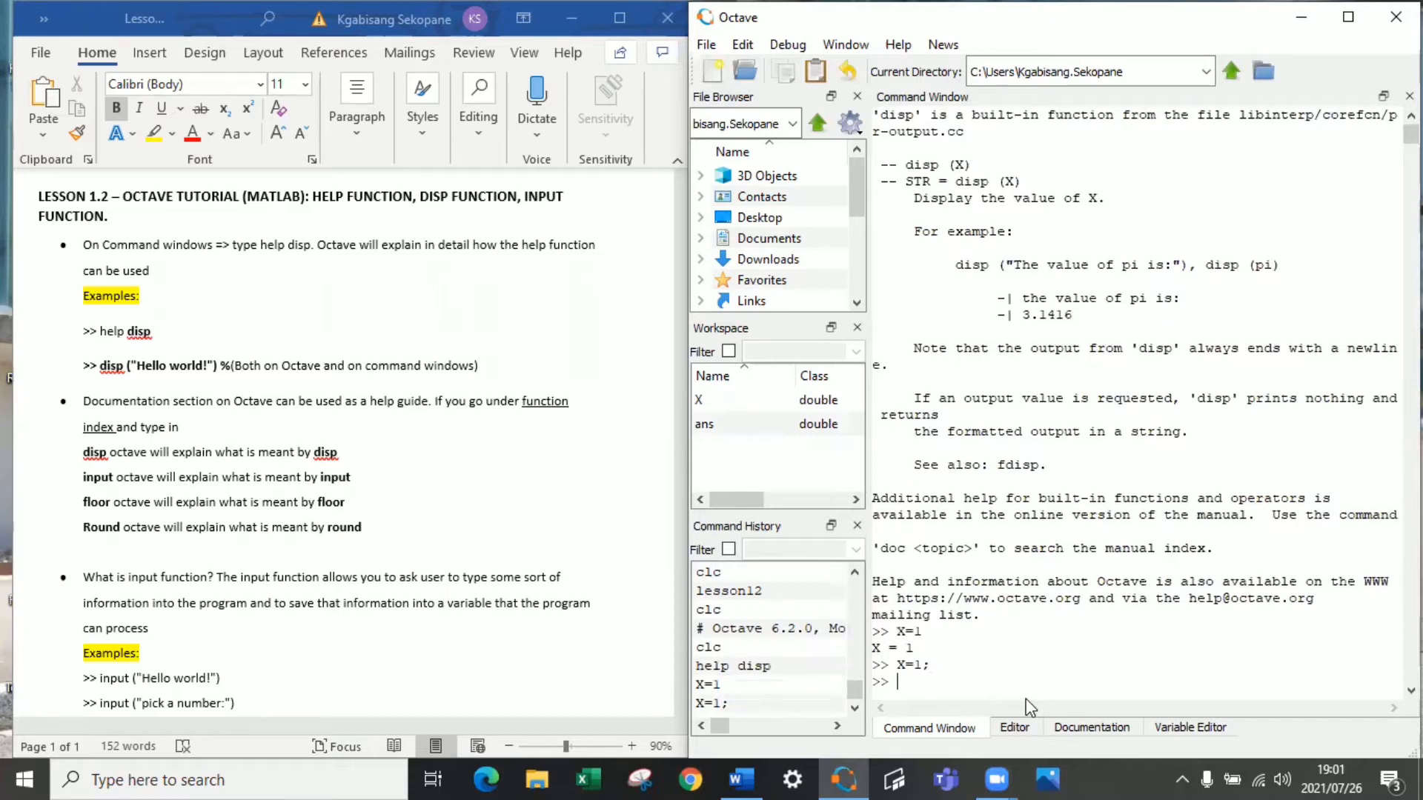
pyautogui.write('disp (')
pyautogui.press('BackSpace')
pyautogui.write('(x)')
# Run disp(x) (undefined error), then disp(X) and bare X, both showing 1.
pyautogui.press('Return')
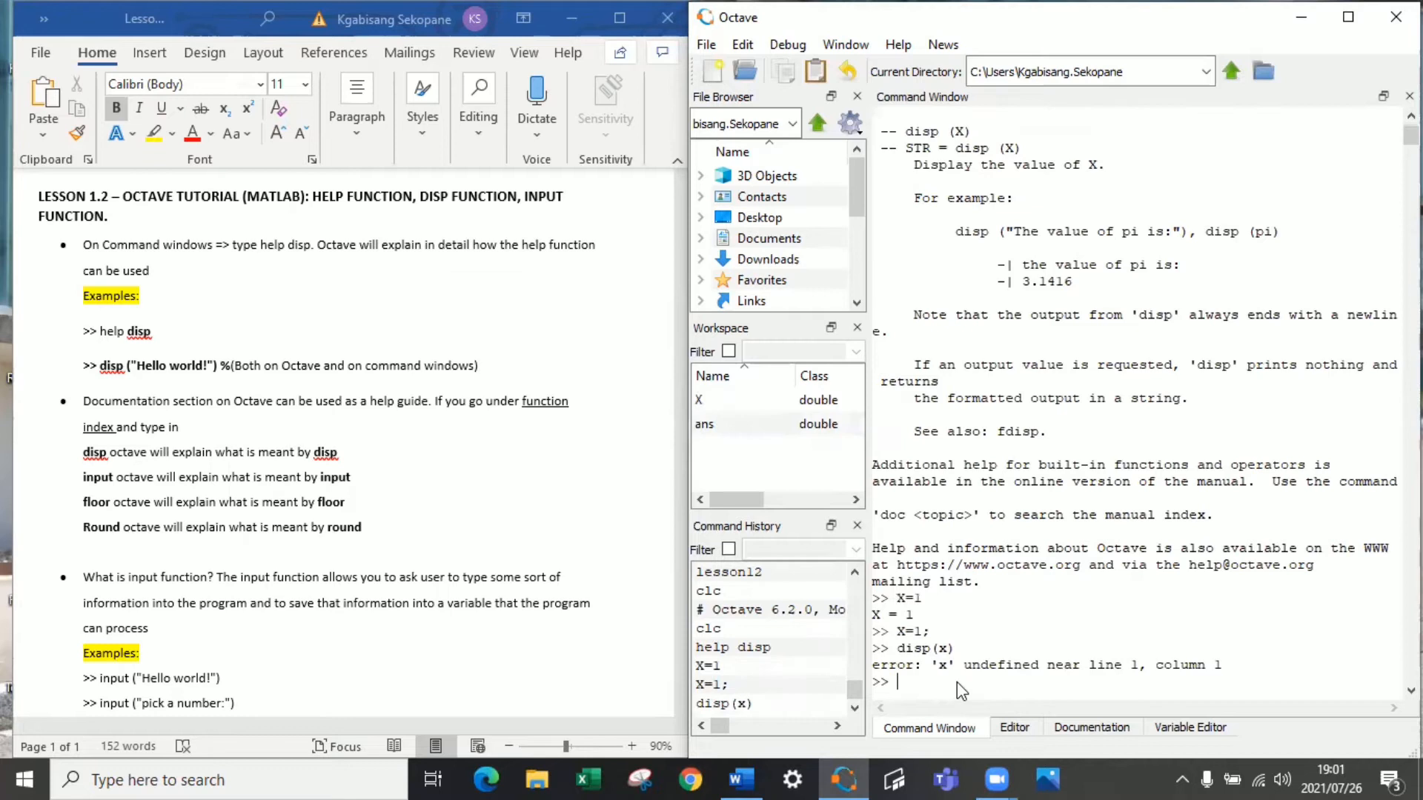
pyautogui.write('disp(X')
pyautogui.press('Return')
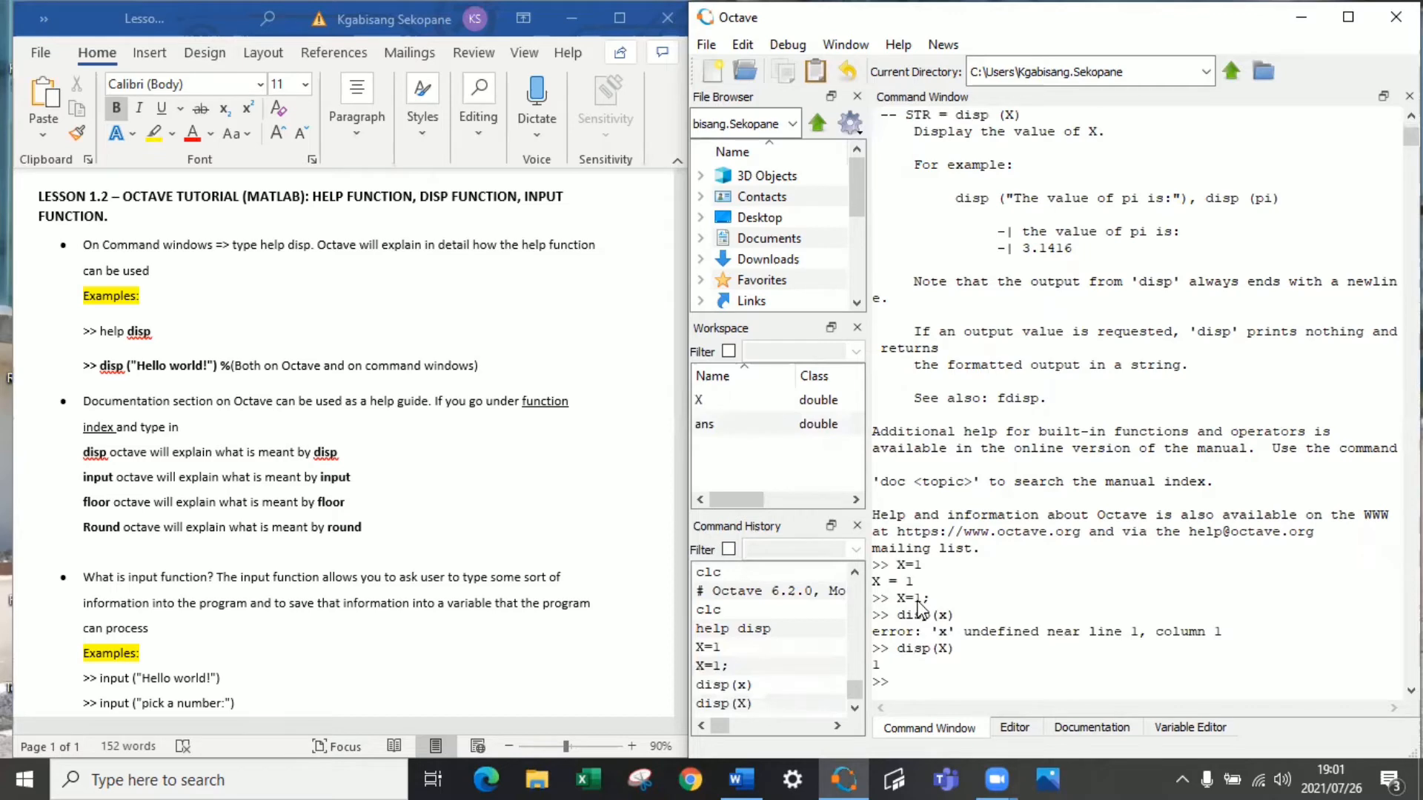
pyautogui.write('X')
pyautogui.press('Return')
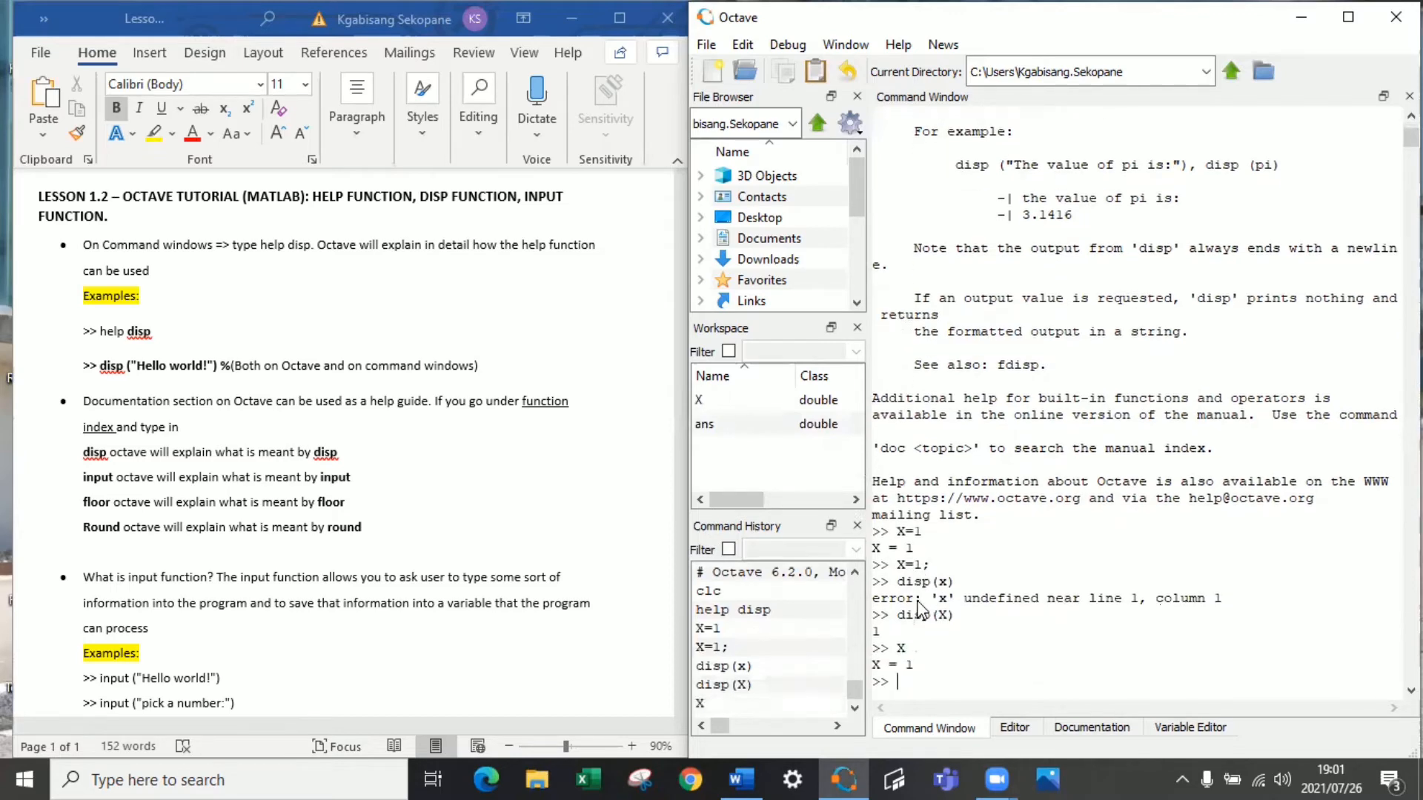
pyautogui.scroll(3, 982, 551)
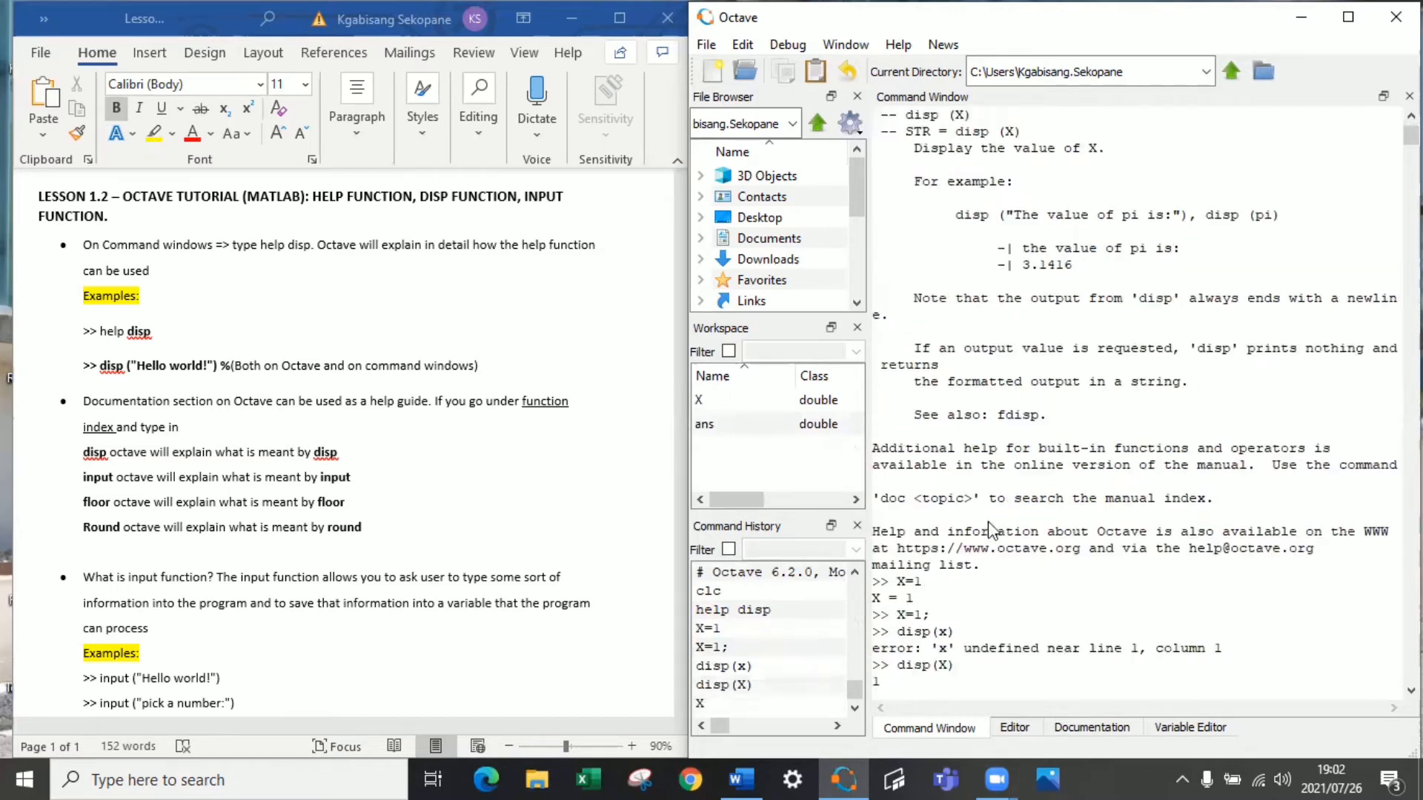
pyautogui.scroll(3, 990, 532)
pyautogui.scroll(-3, 965, 259)
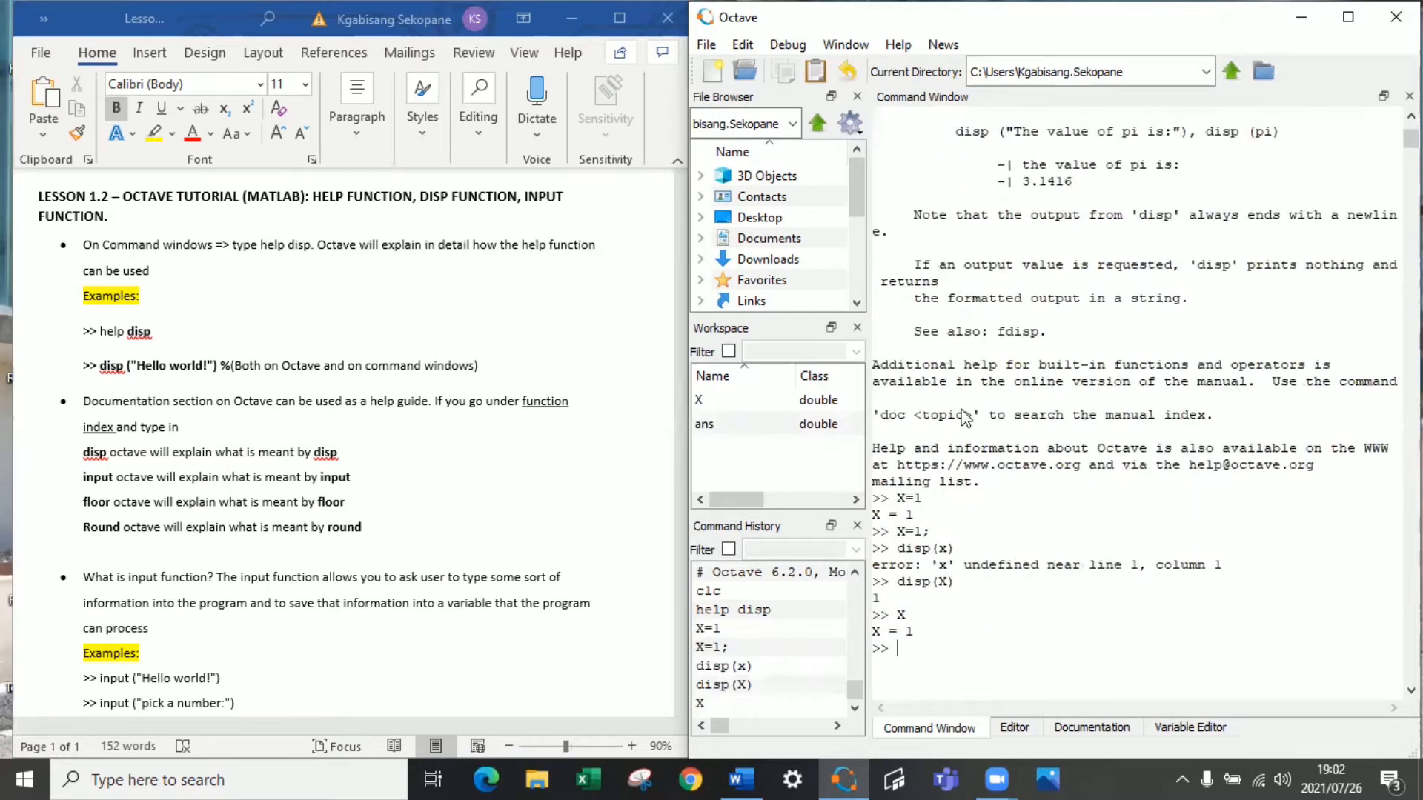
pyautogui.write('disp(')
pyautogui.write('"Kgabisang')
pyautogui.write(';')
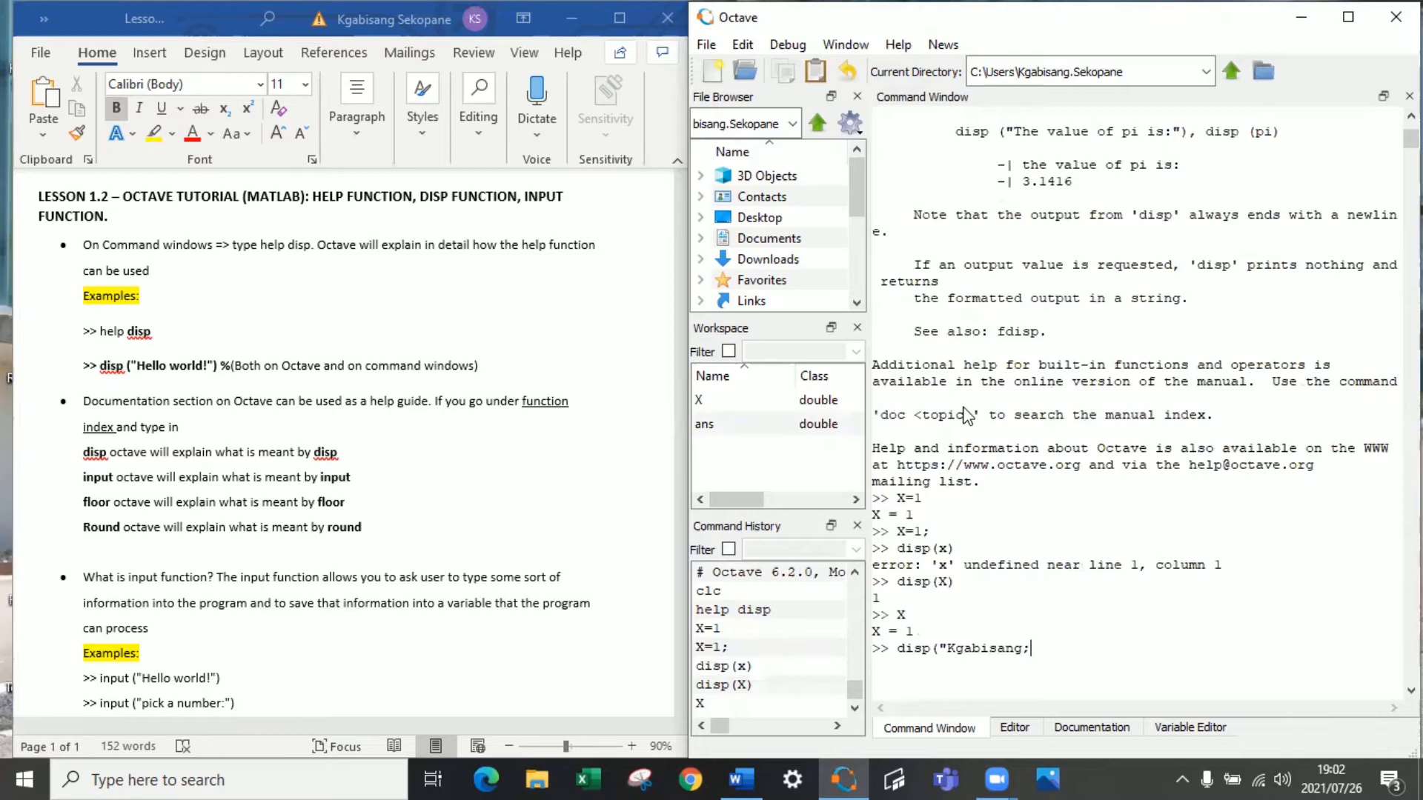
# Run disp("Kgabisang") so the quoted name prints as plain text.
pyautogui.press('BackSpace')
pyautogui.write('")')
pyautogui.press('Return')
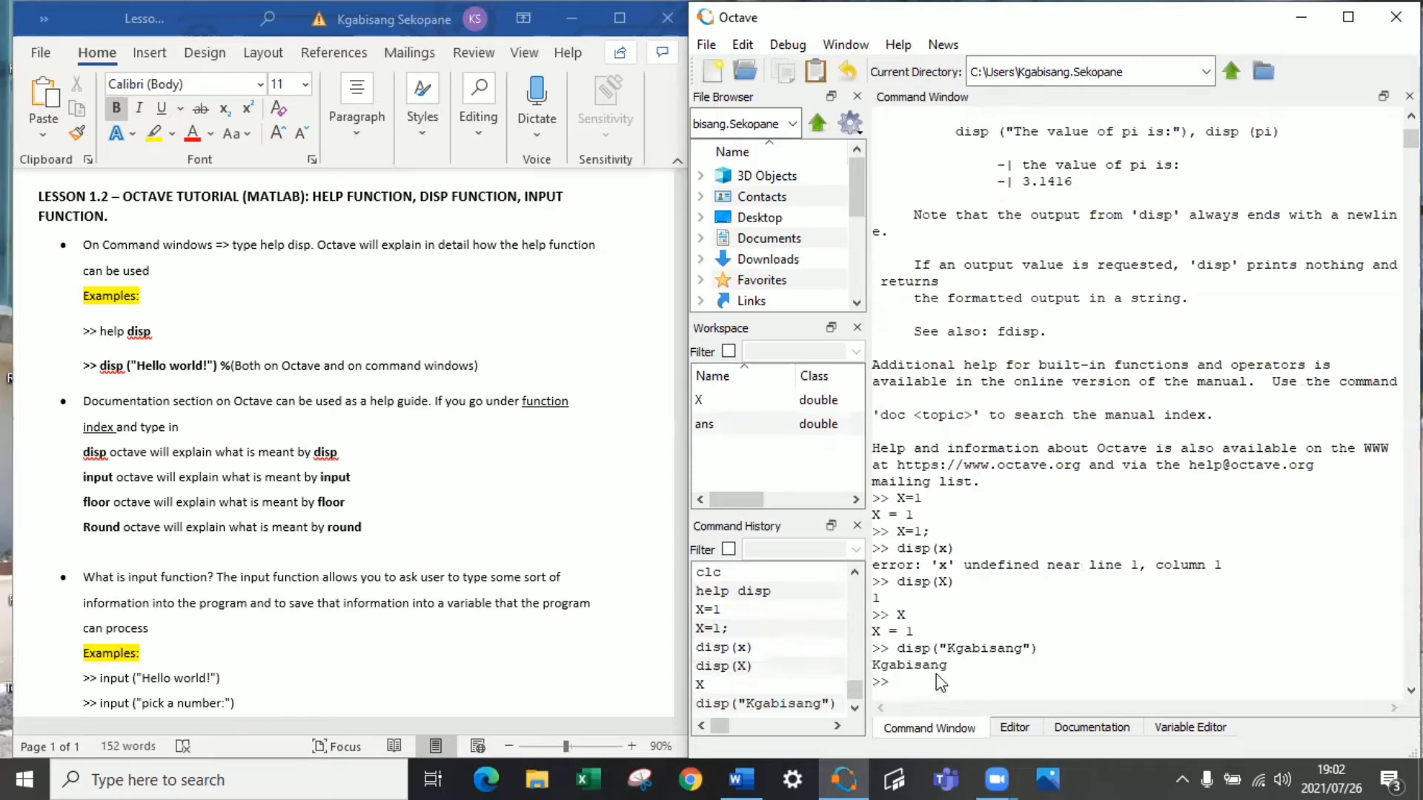
pyautogui.scroll(3, 940, 667)
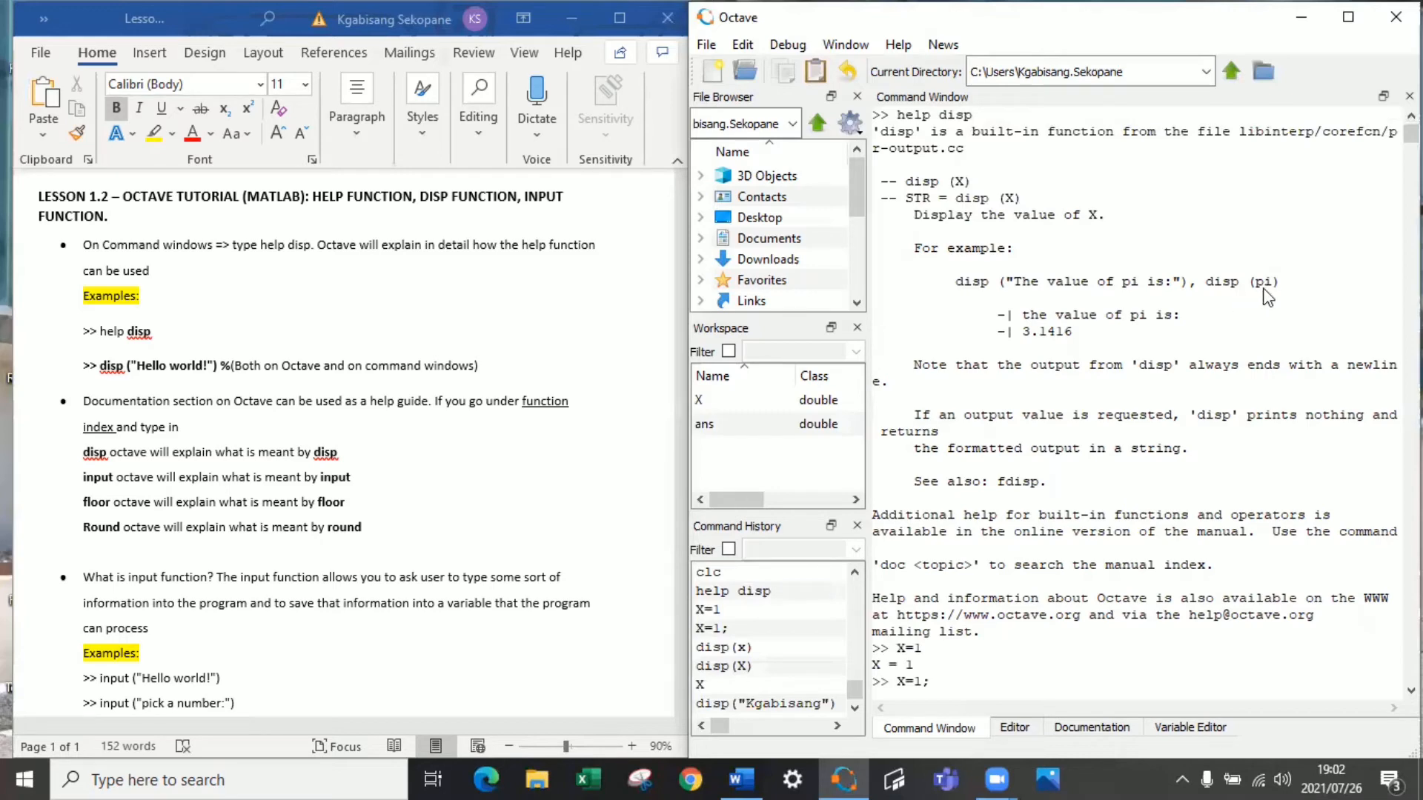
pyautogui.scroll(-3, 1168, 335)
pyautogui.scroll(-3, 1111, 365)
pyautogui.scroll(-2, 1074, 514)
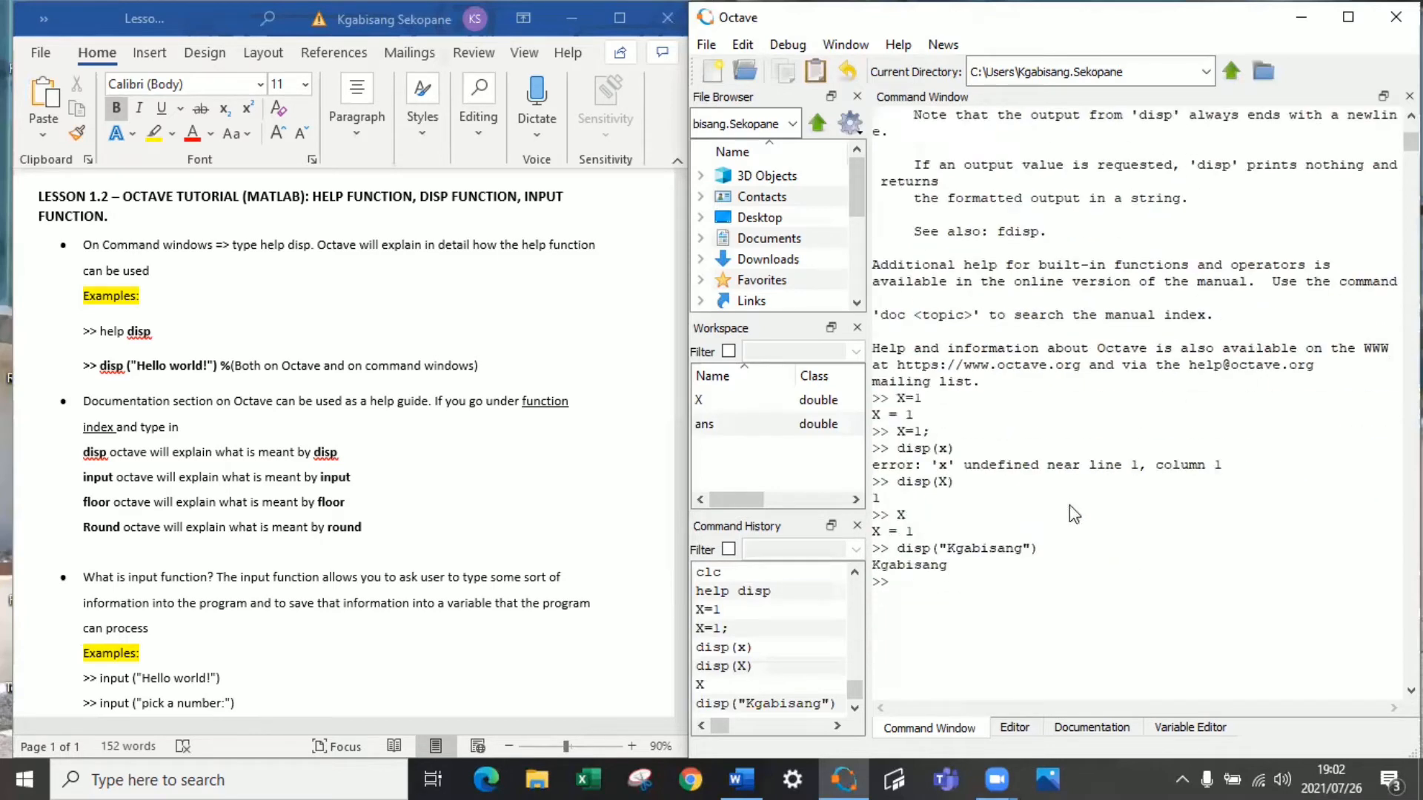
pyautogui.write('disp')
pyautogui.write('(pi)')
# Run disp of pi (3.1416) and a quoted Hello Guys message.
pyautogui.press('Return')
pyautogui.write('disp("Hello')
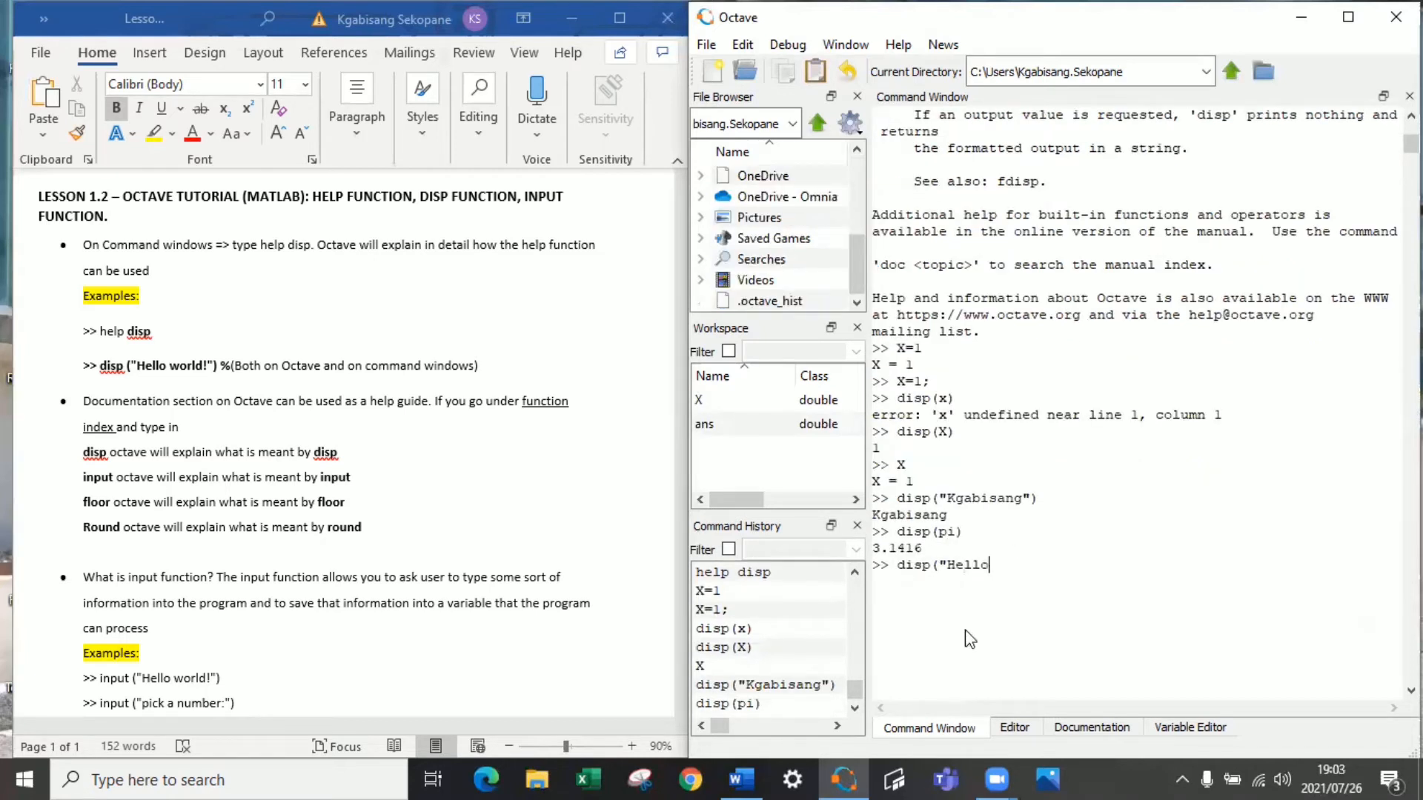
pyautogui.write(' Guys')
pyautogui.write('")')
pyautogui.press('Return')
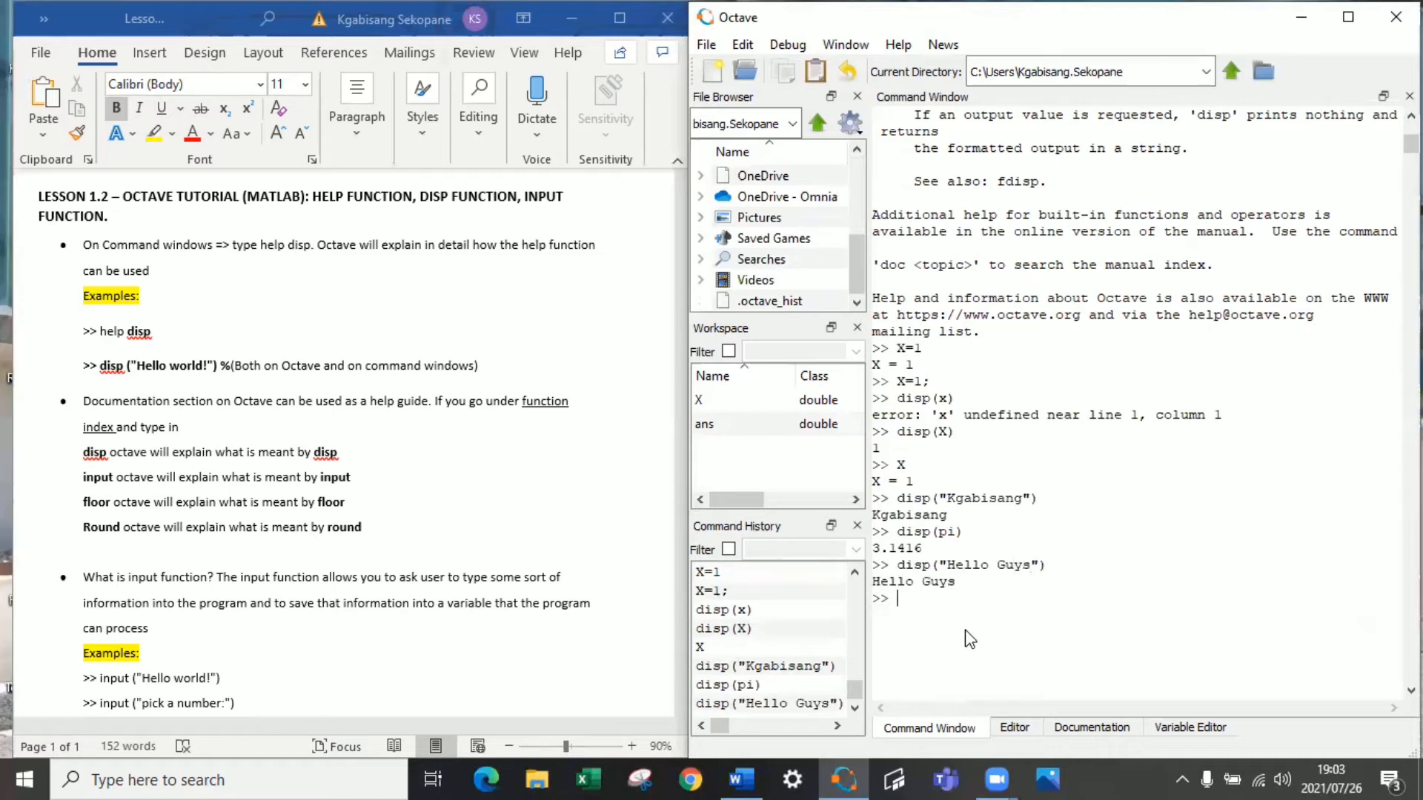
pyautogui.write('disp(H')
pyautogui.write('ello')
pyautogui.write(' Guys')
pyautogui.write(')')
# Run unquoted disp(Hello Guys) giving a parse error, then disp('hellow world').
pyautogui.press('Return')
pyautogui.write("disp('")
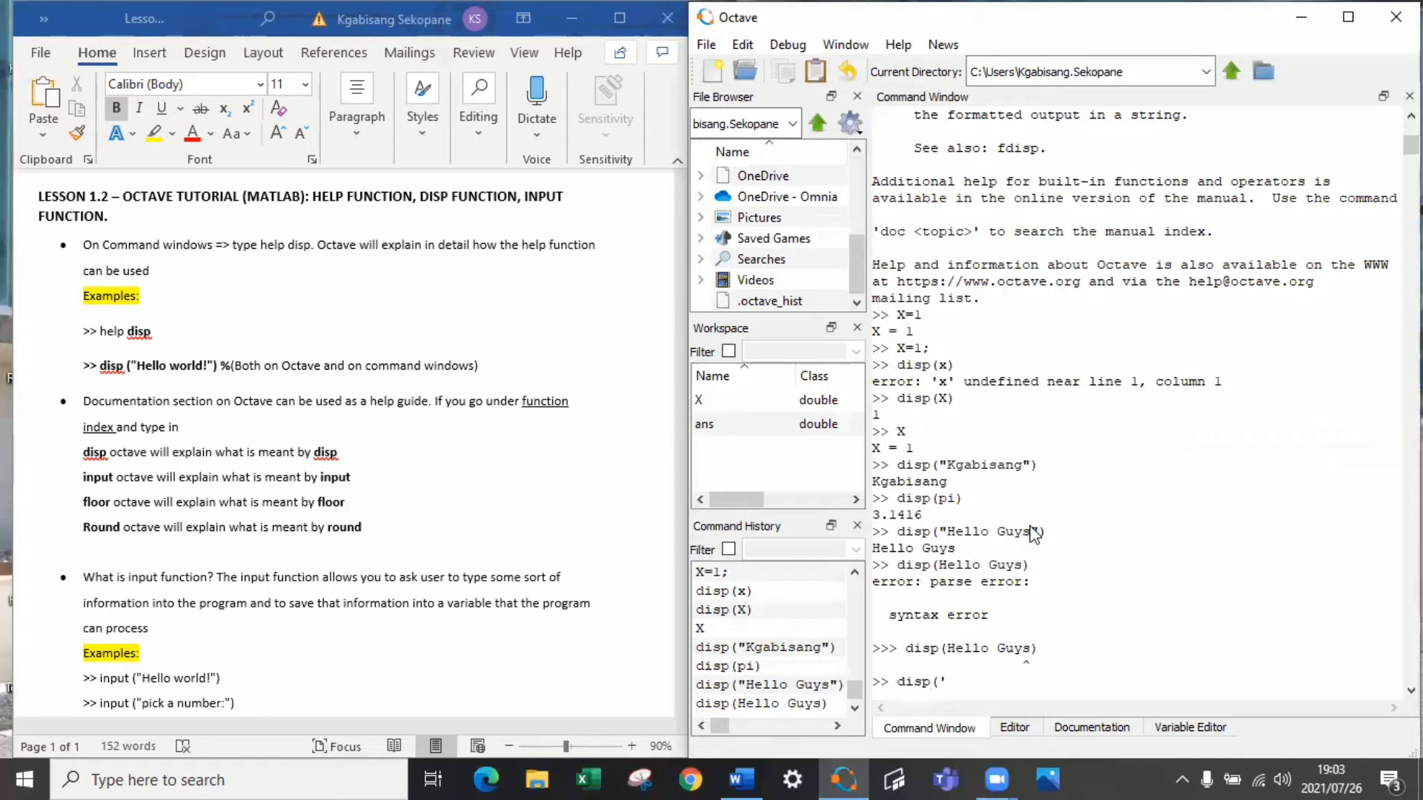
pyautogui.write('hellow worl')
pyautogui.write("d'")
pyautogui.write(')')
pyautogui.press('Return')
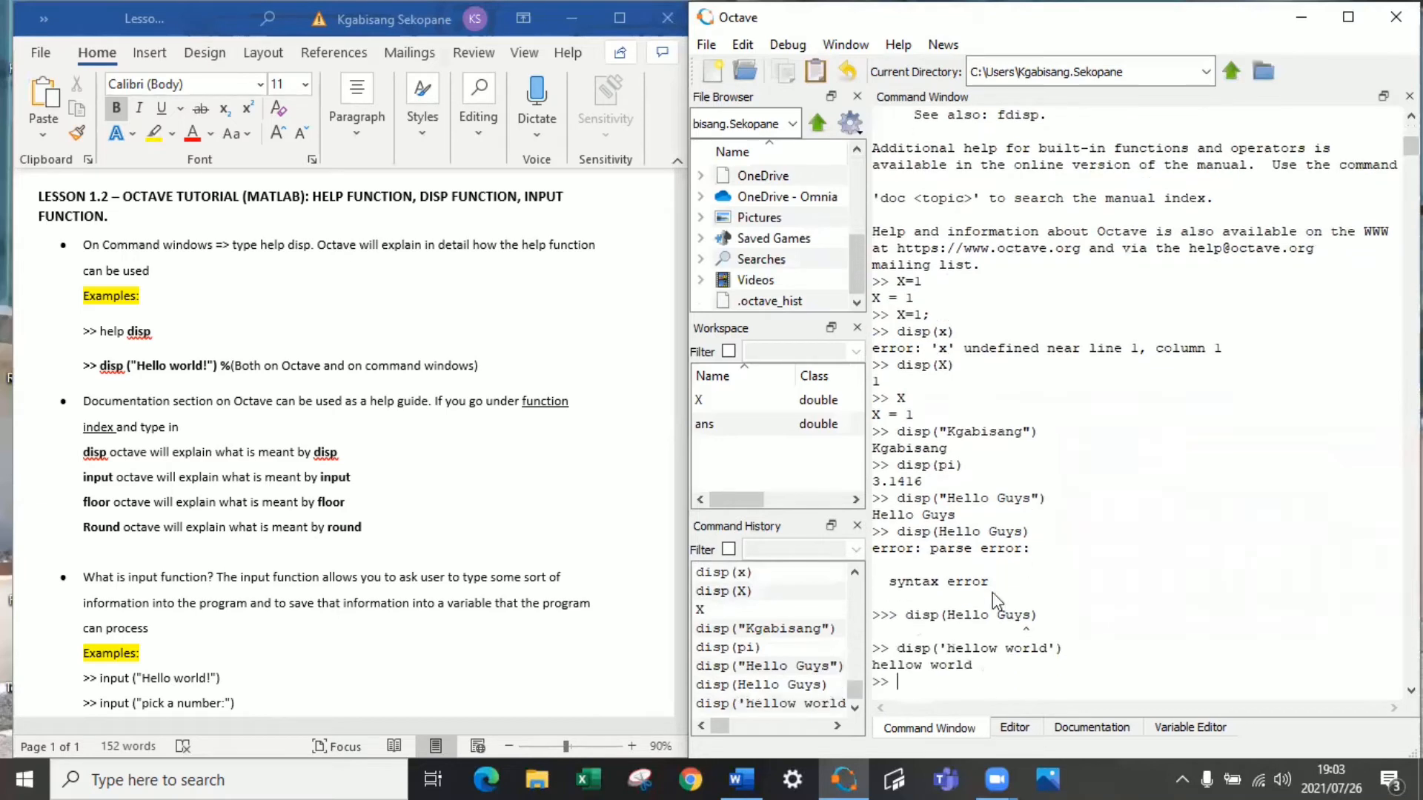
# Look up disp in the Documentation function index and maximise the window.
pyautogui.click(1014, 727)
pyautogui.click(1092, 728)
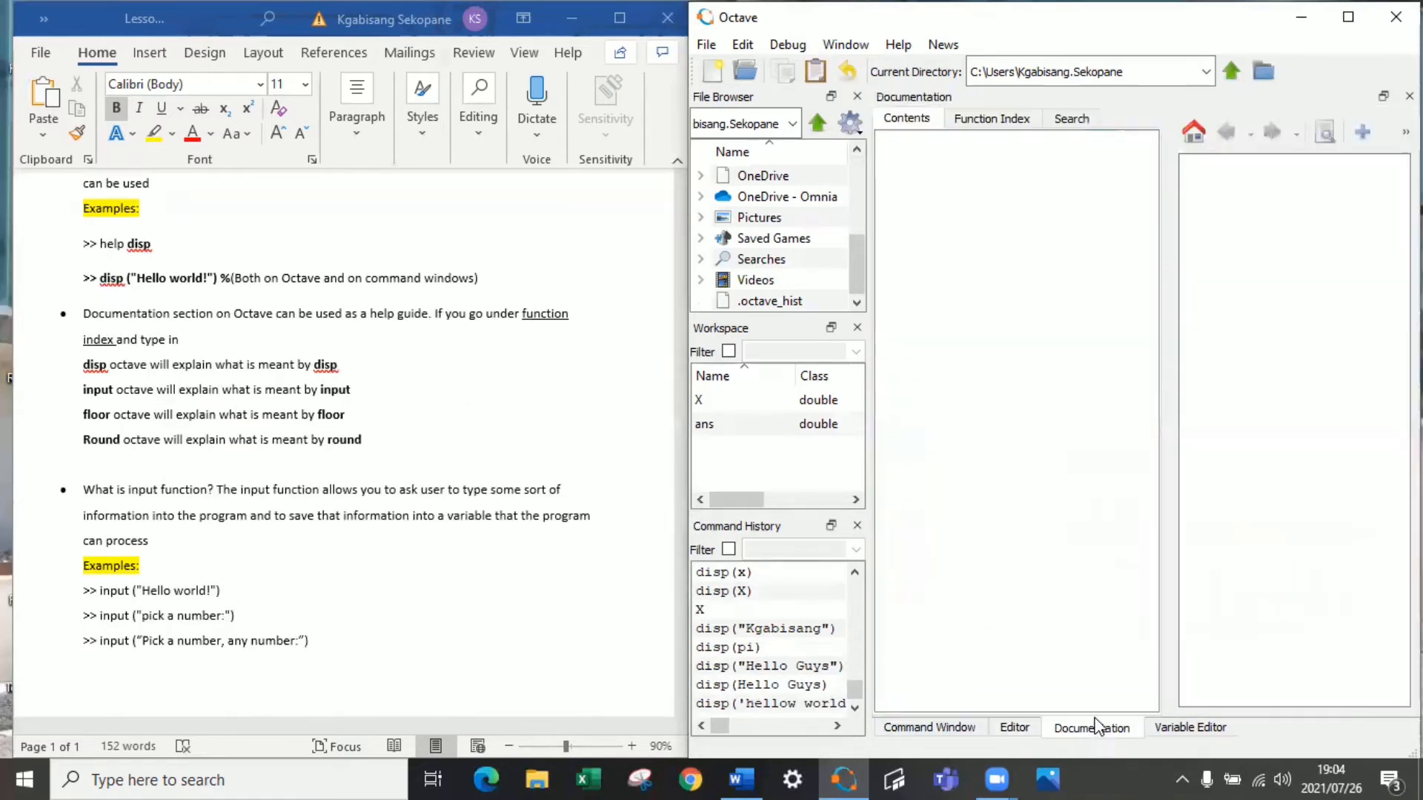
pyautogui.click(991, 118)
pyautogui.write('dis')
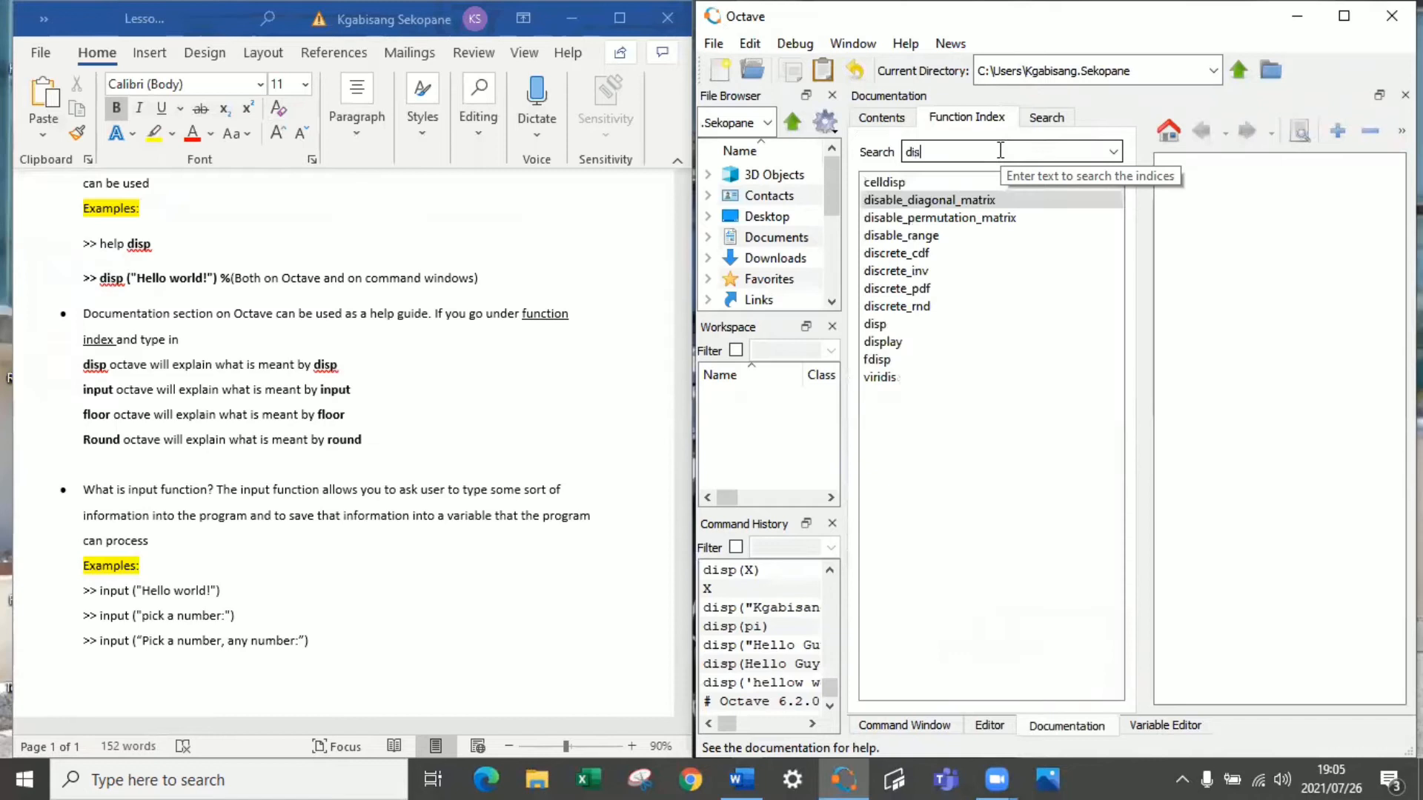
pyautogui.write('p')
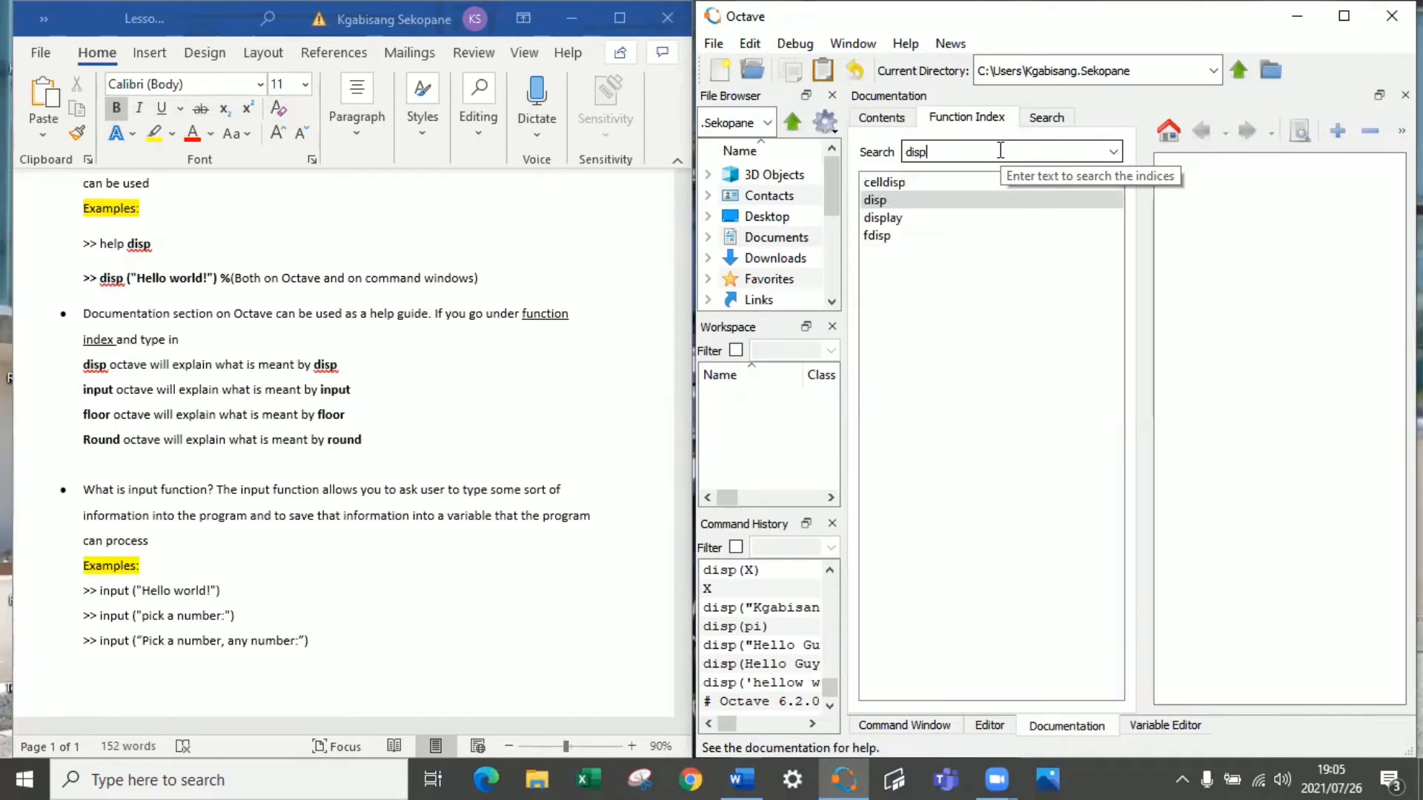
pyautogui.doubleClick(974, 198)
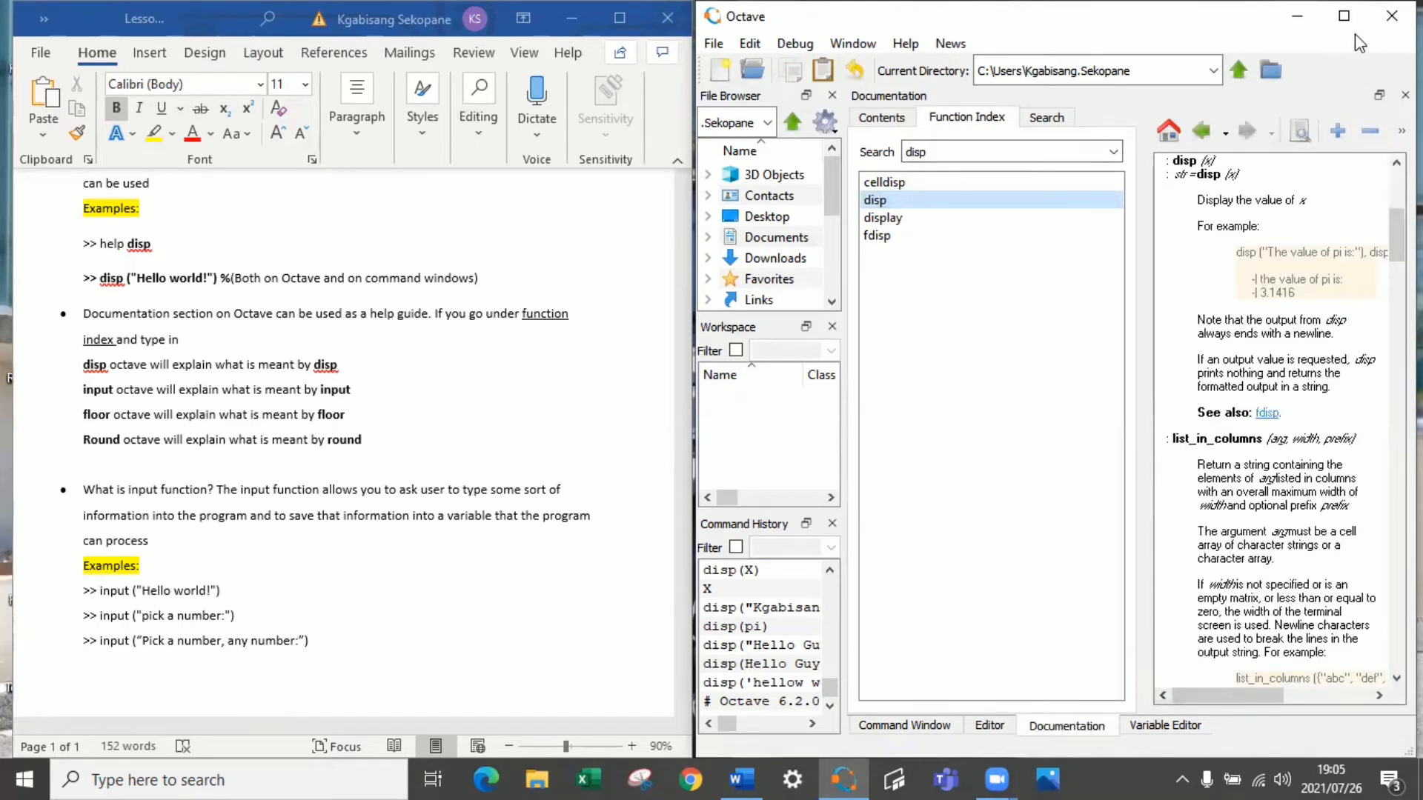
pyautogui.click(1345, 18)
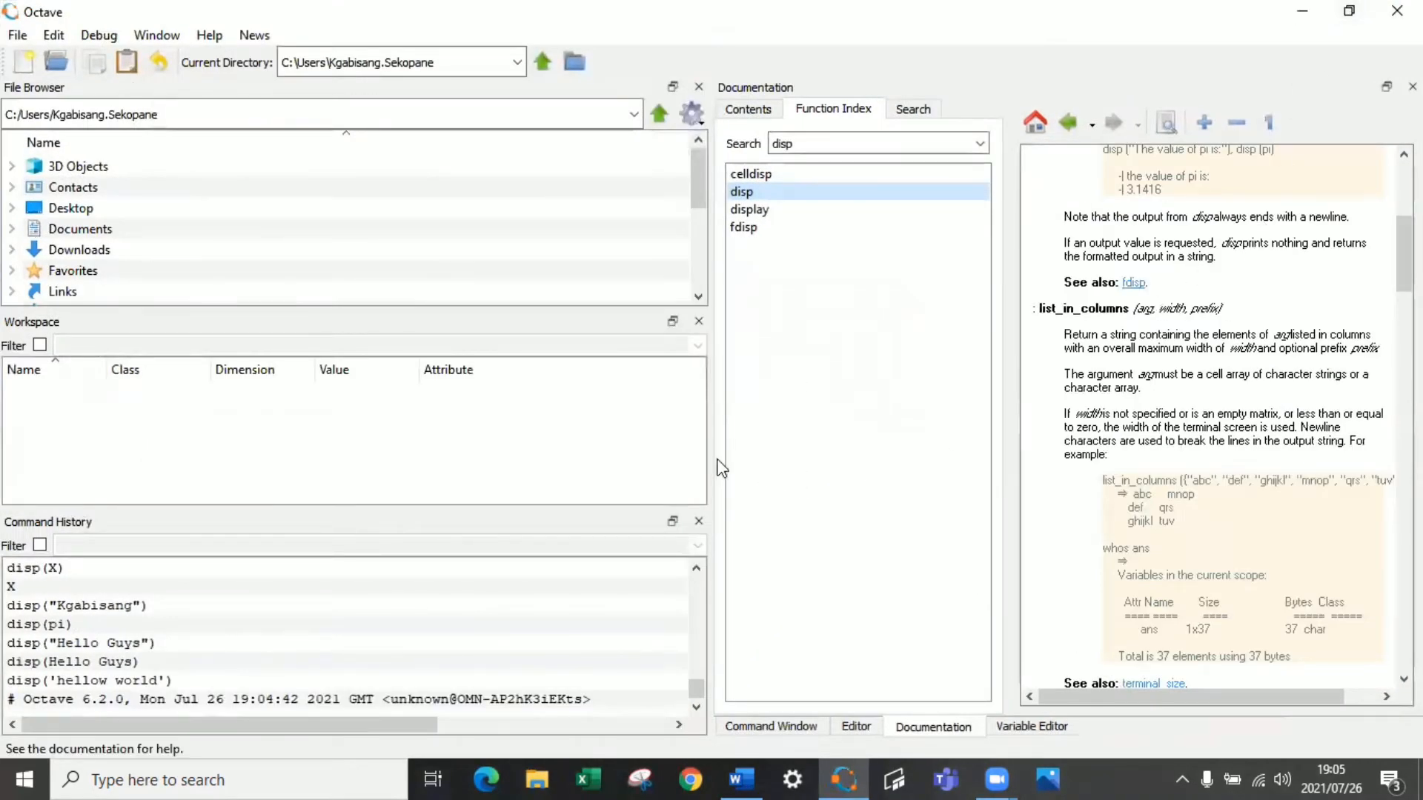
pyautogui.moveTo(711, 468); pyautogui.dragTo(203, 467)
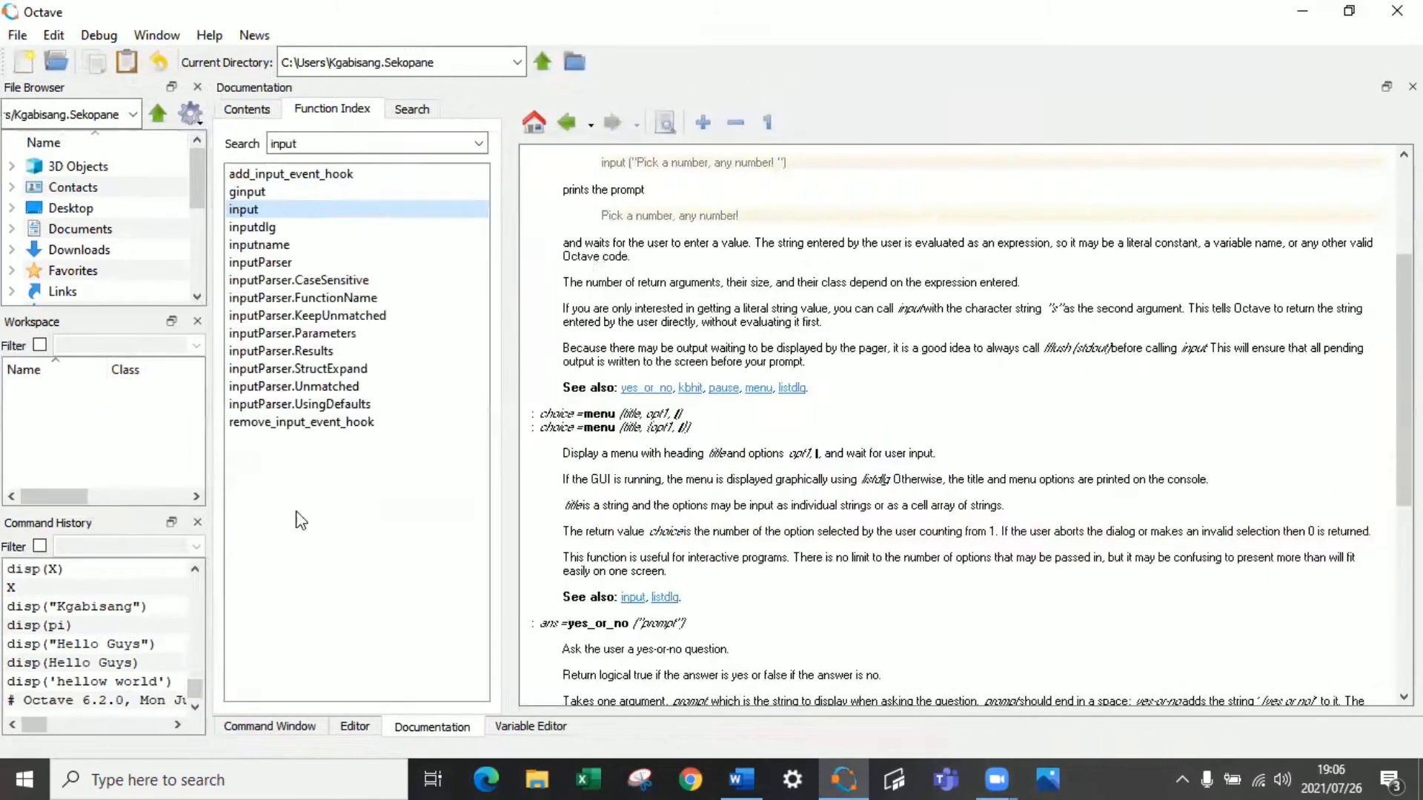
pyautogui.scroll(3, 701, 257)
pyautogui.scroll(-5, 700, 257)
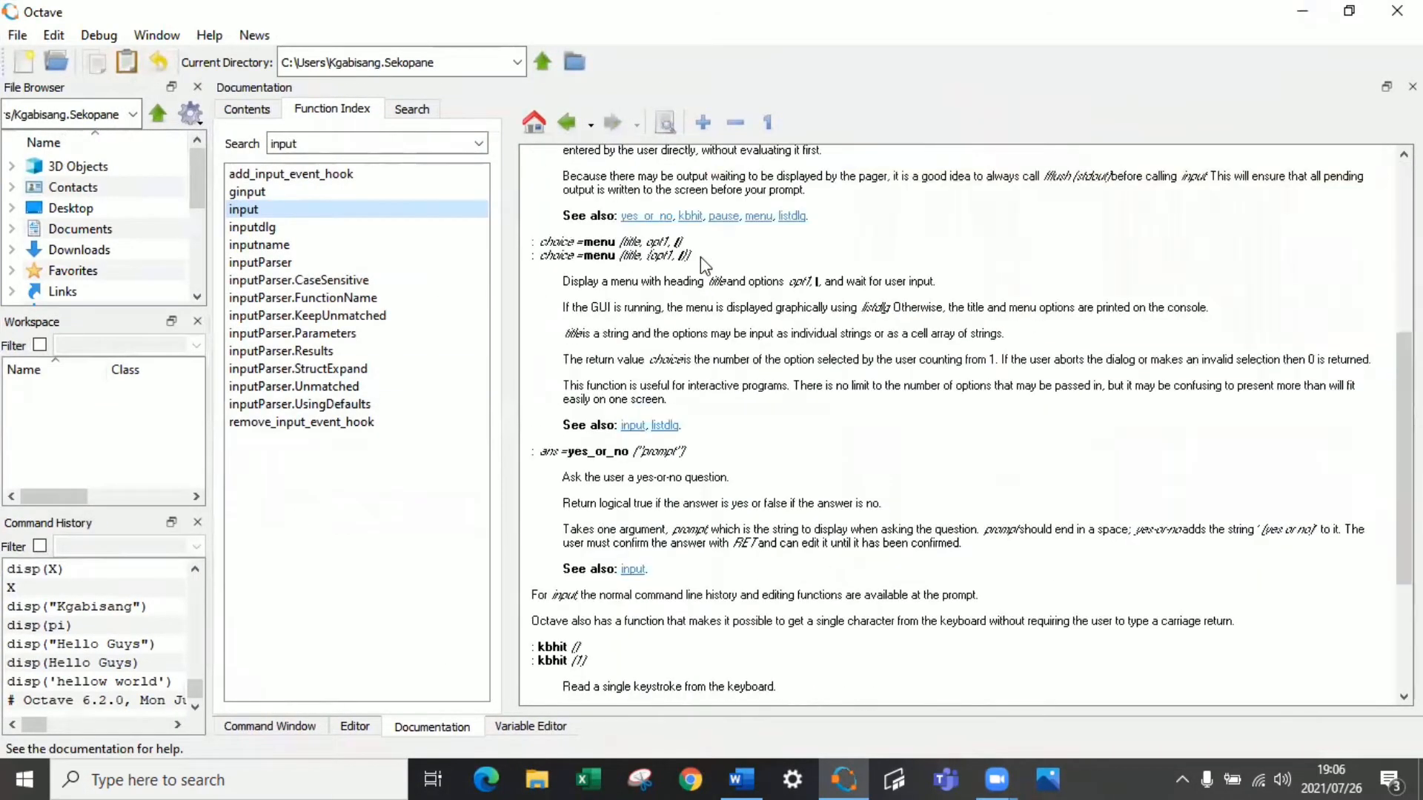
pyautogui.scroll(-3, 701, 257)
pyautogui.scroll(-1, 702, 262)
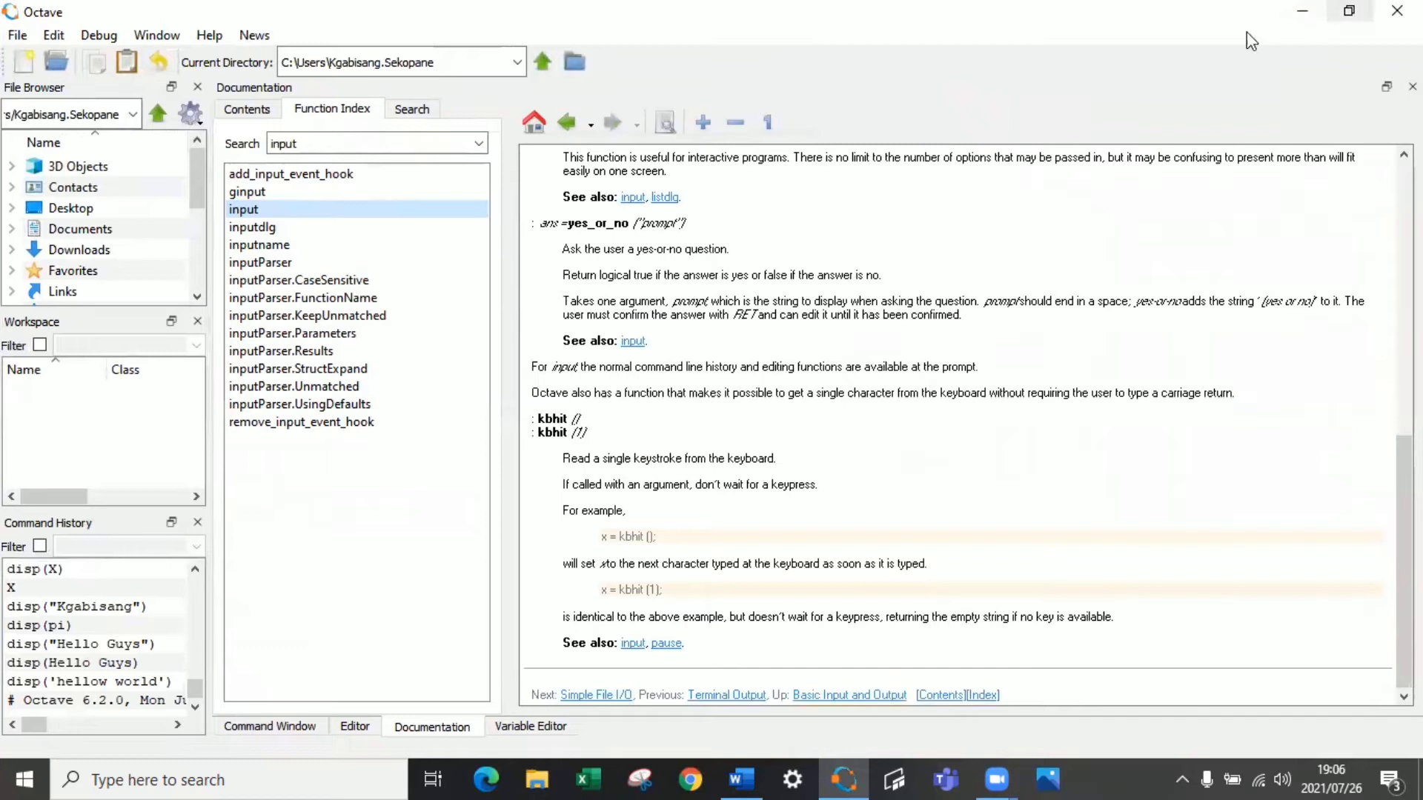
# Search the function index for floor, then round, showing each description.
pyautogui.tripleClick(378, 142)
pyautogui.press('BackSpace')
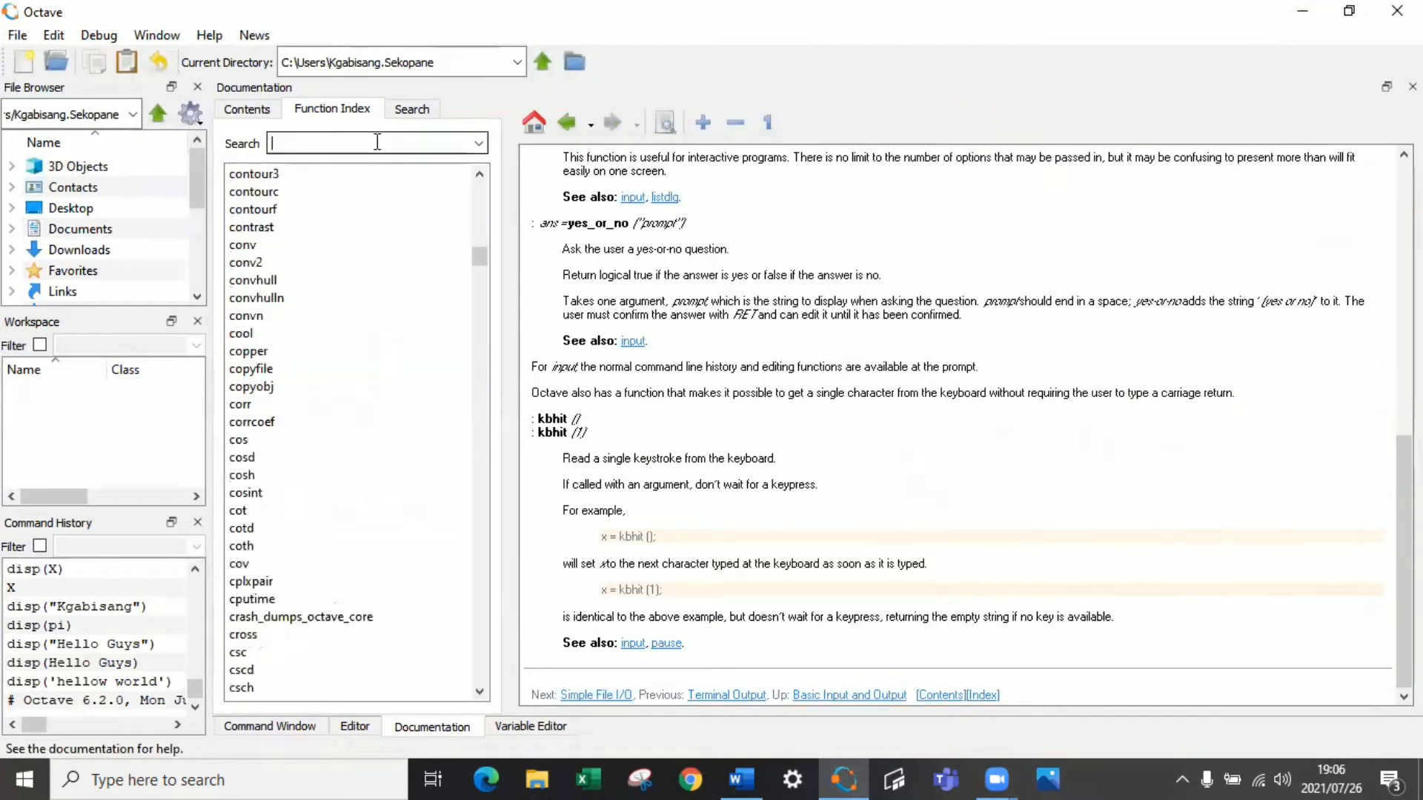
pyautogui.write('floor')
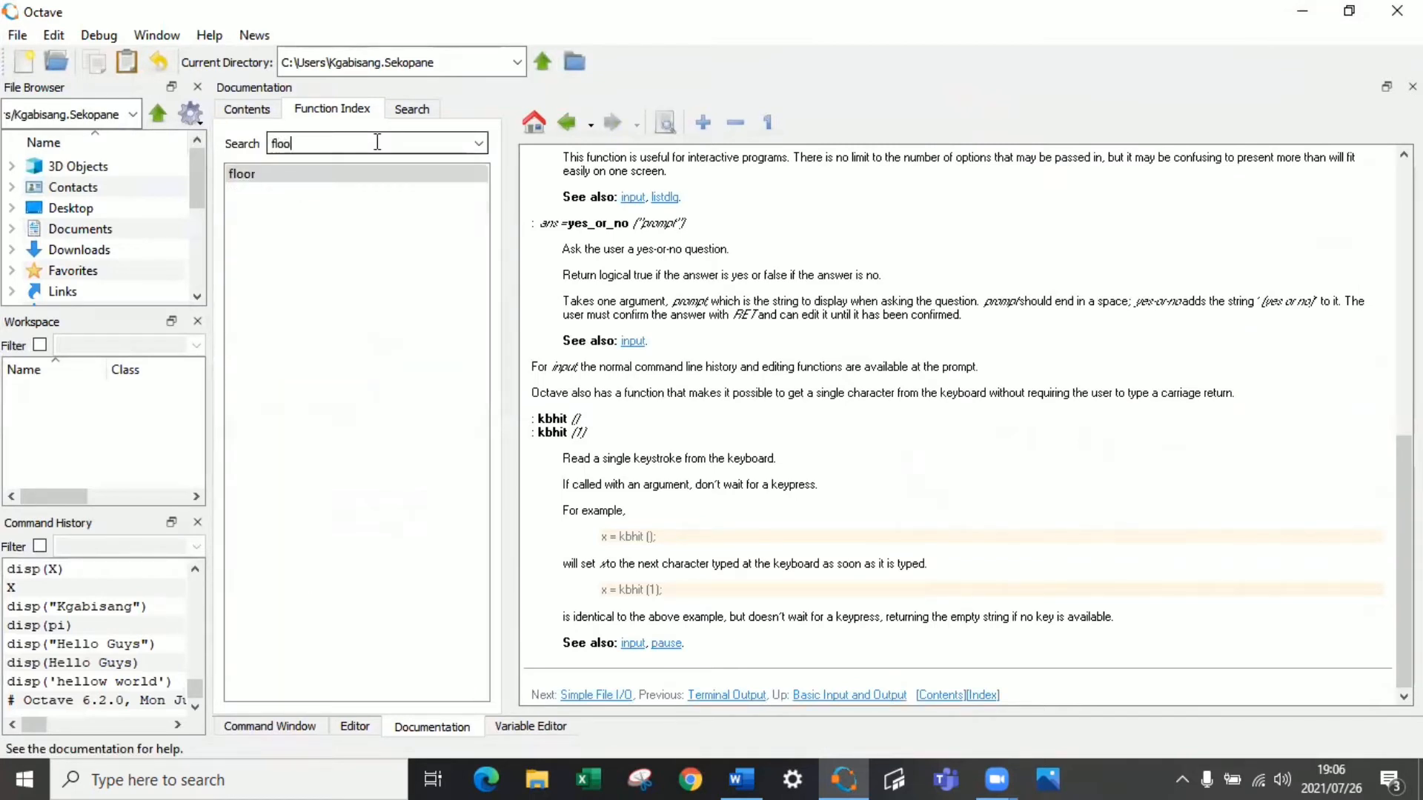
pyautogui.doubleClick(320, 174)
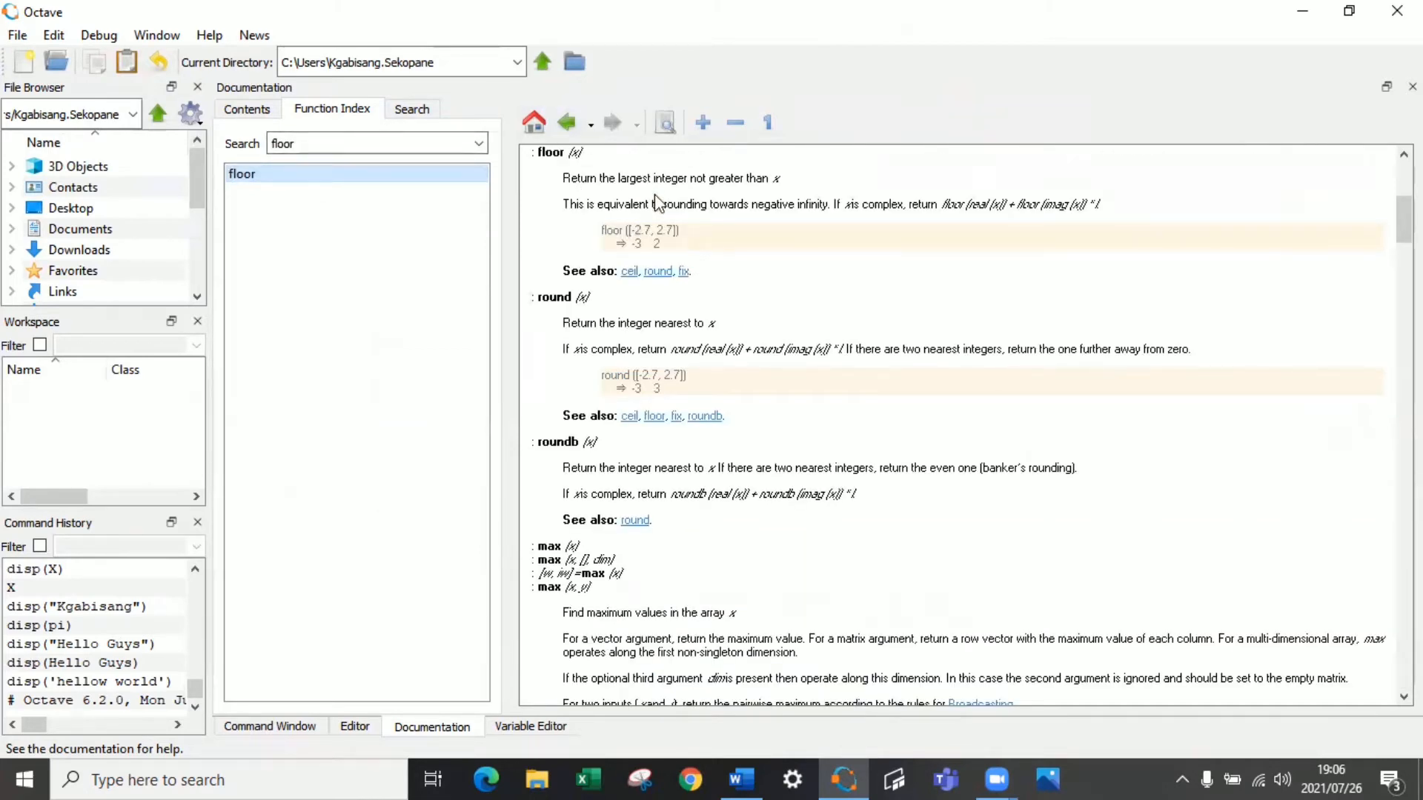
pyautogui.tripleClick(334, 144)
pyautogui.write('round')
pyautogui.click(255, 174)
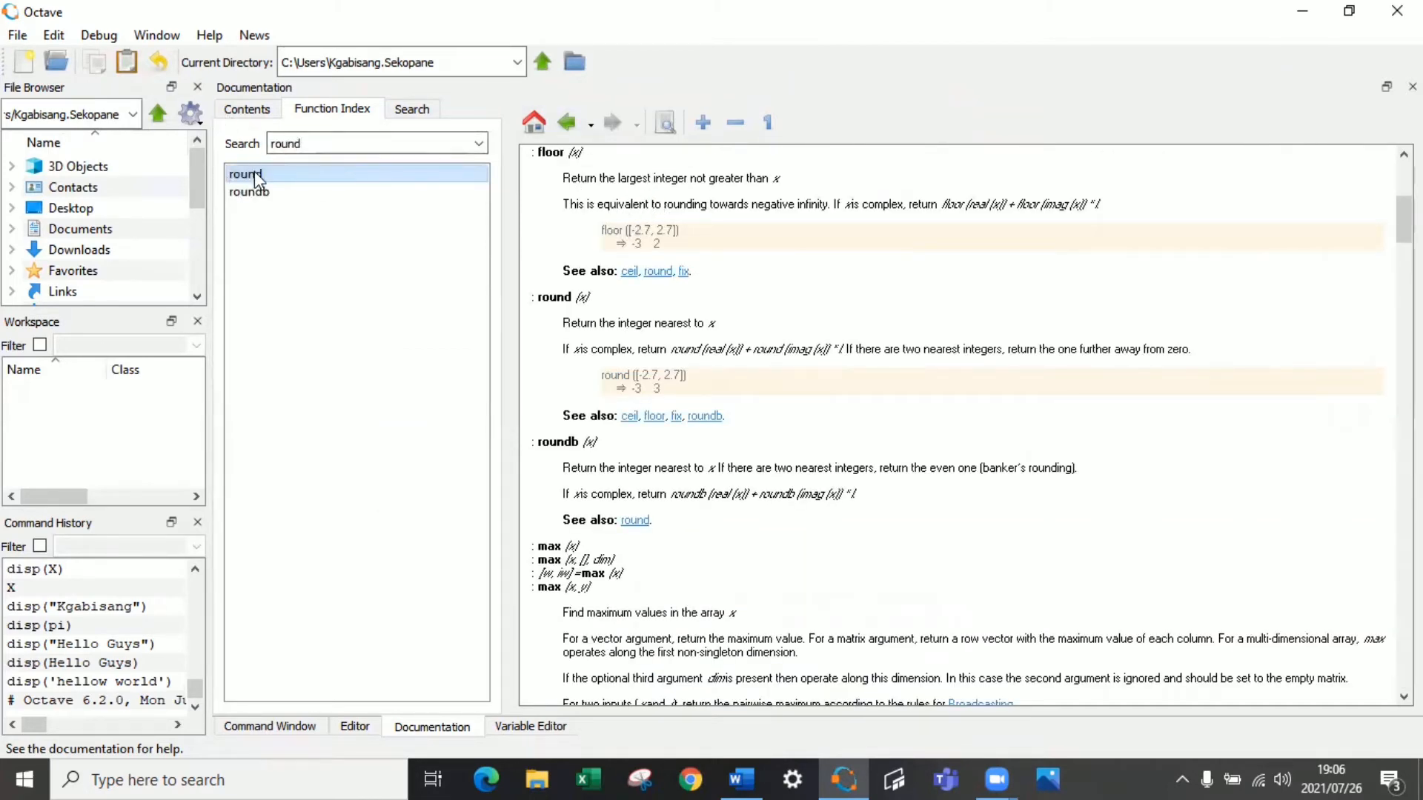
pyautogui.doubleClick(254, 174)
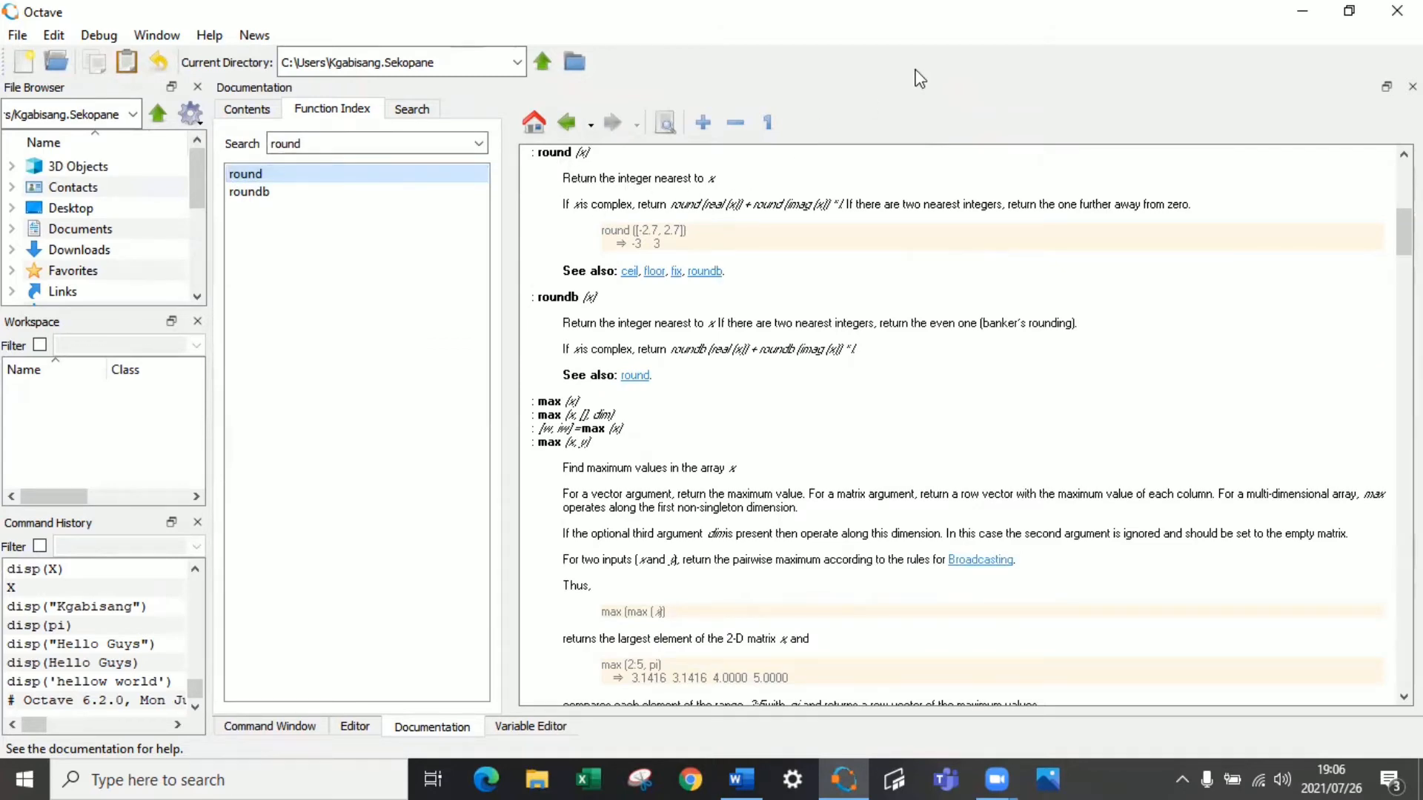
pyautogui.click(1340, 11)
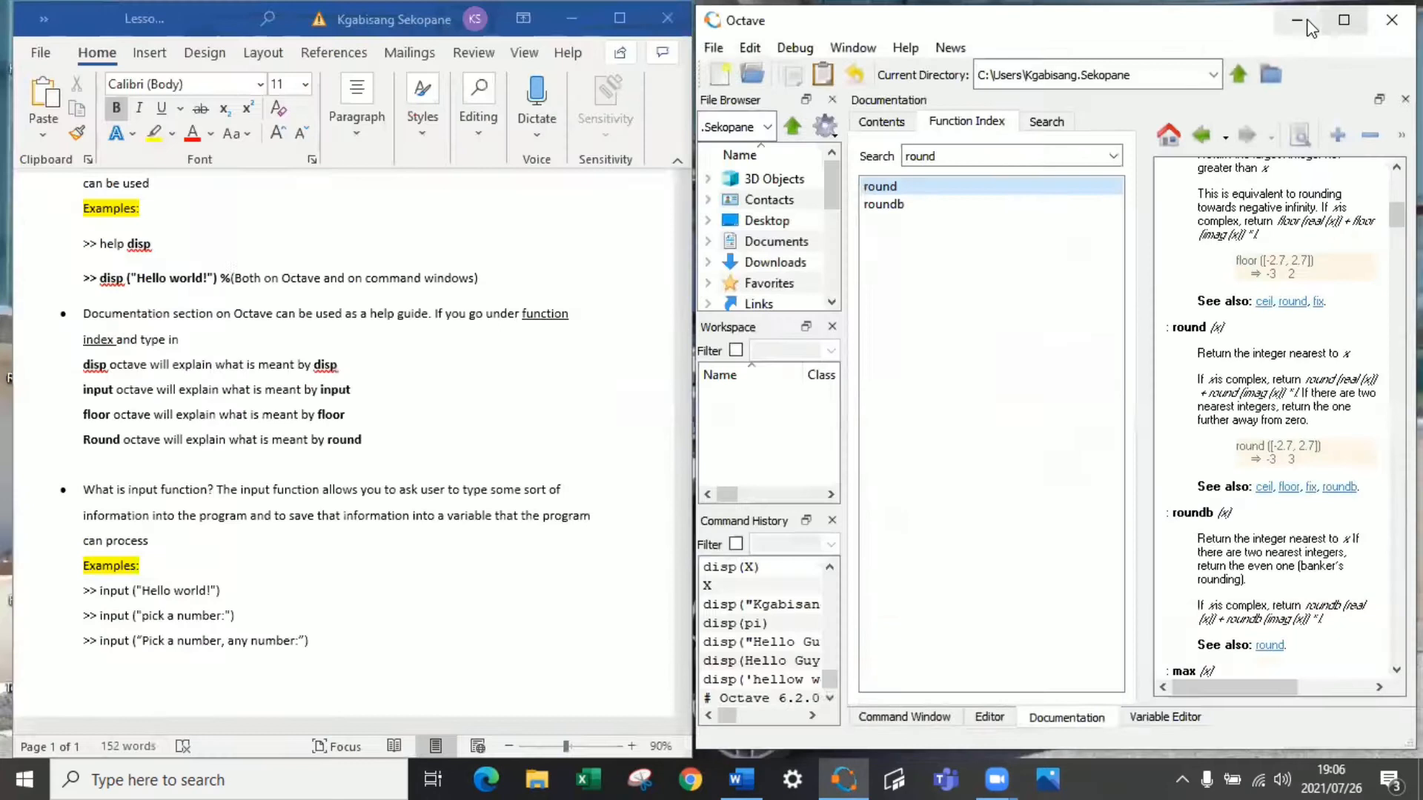
pyautogui.scroll(-1, 129, 450)
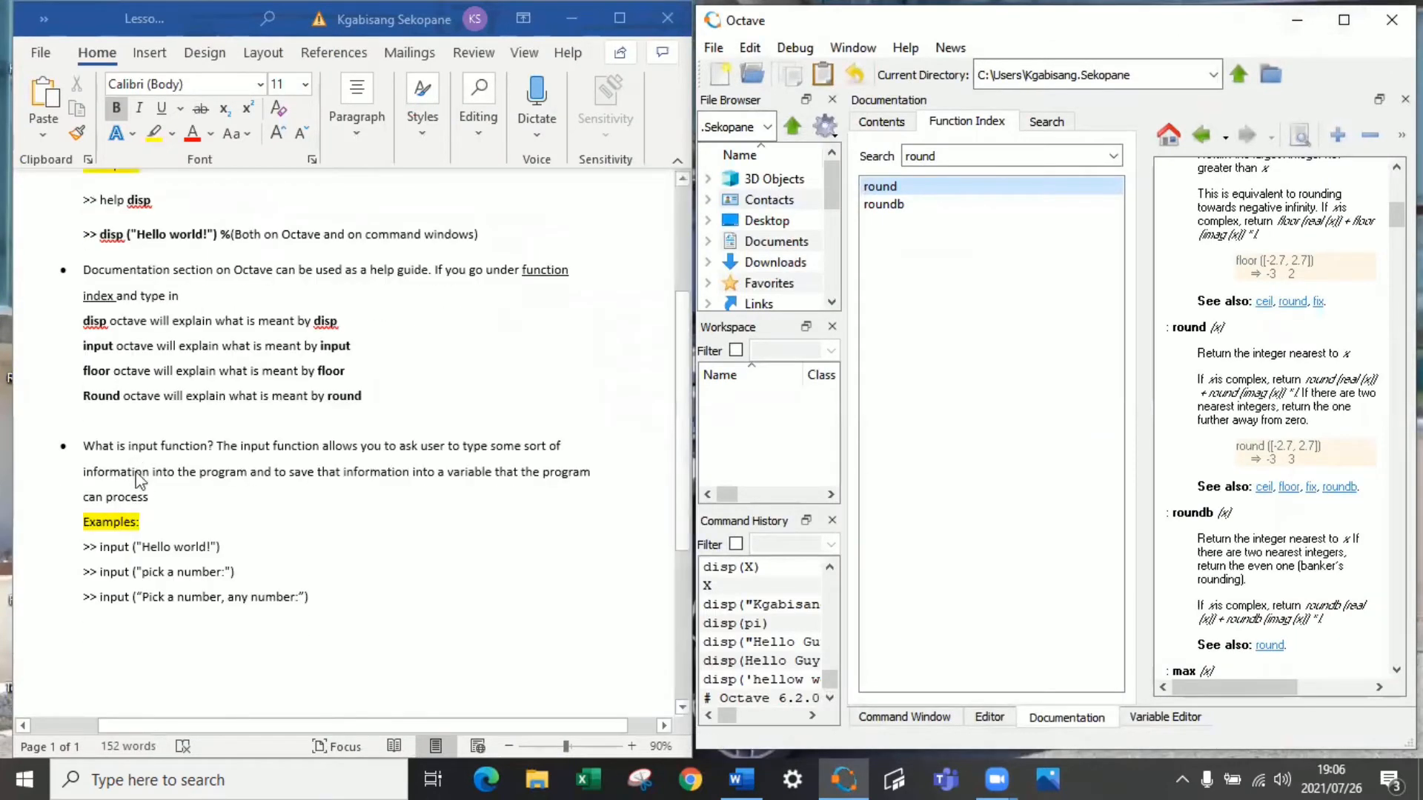
pyautogui.click(152, 496)
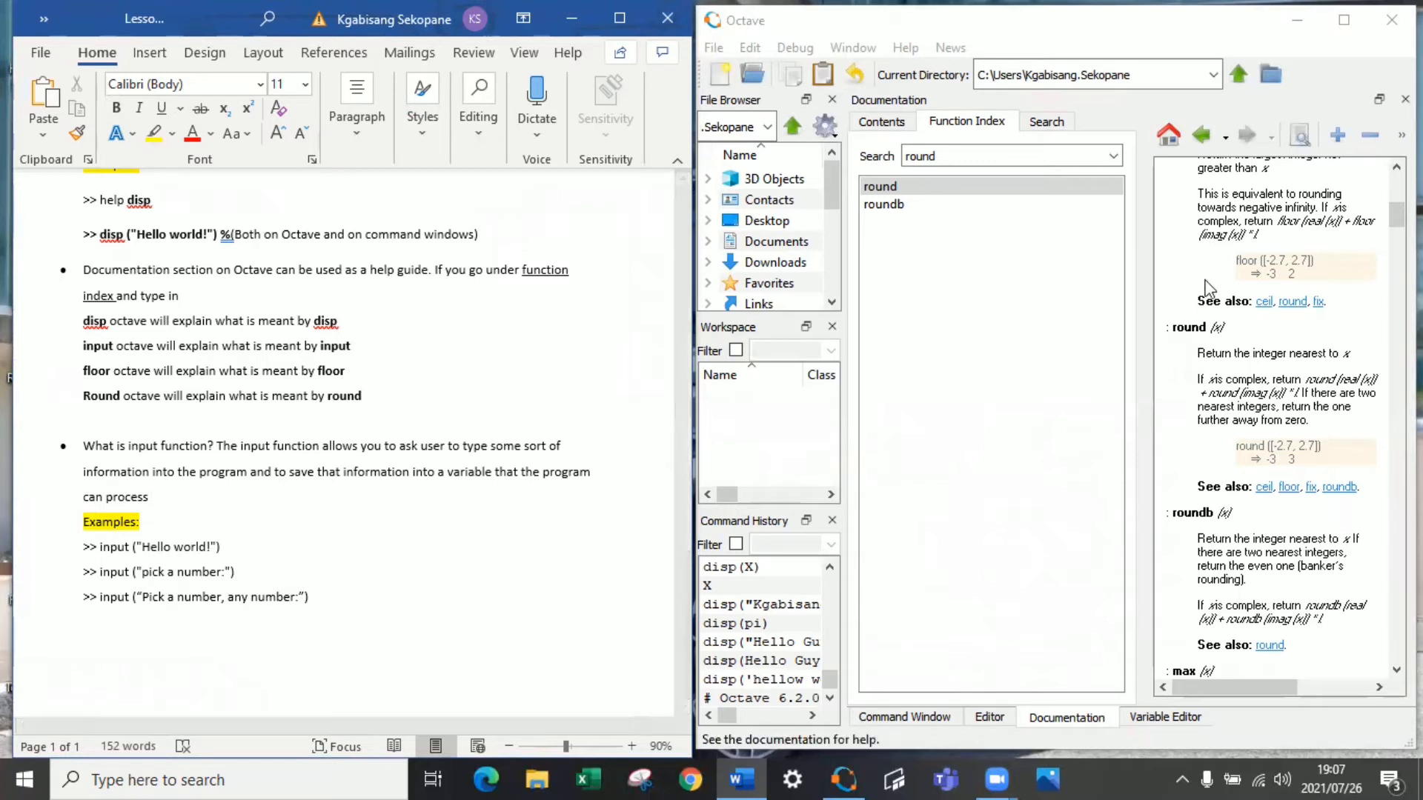
# Back in the Command Window, run input("Hello world!") and answer with nothing.
pyautogui.click(989, 717)
pyautogui.click(904, 717)
pyautogui.write('input ("Hello world!")')
pyautogui.press('Return')
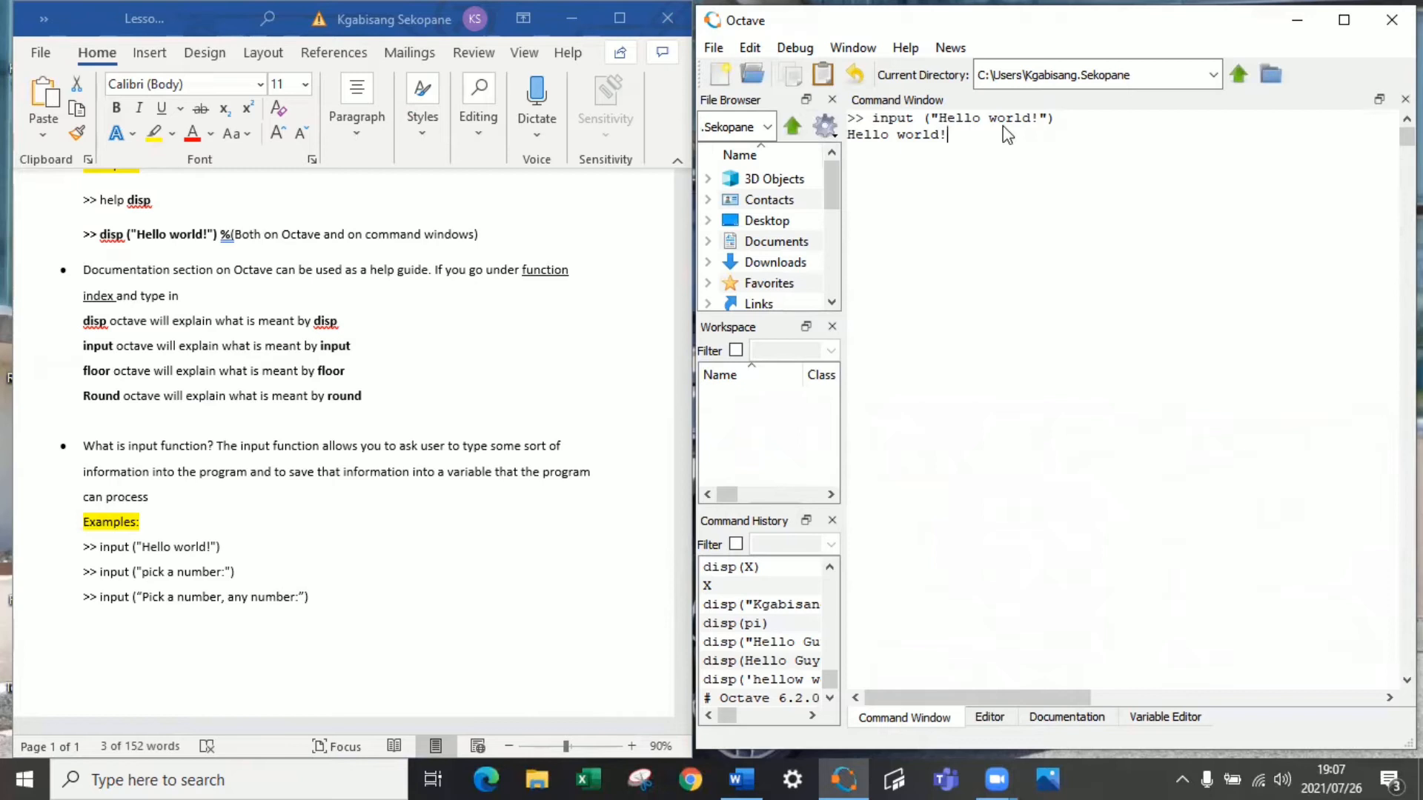
pyautogui.press('Return')
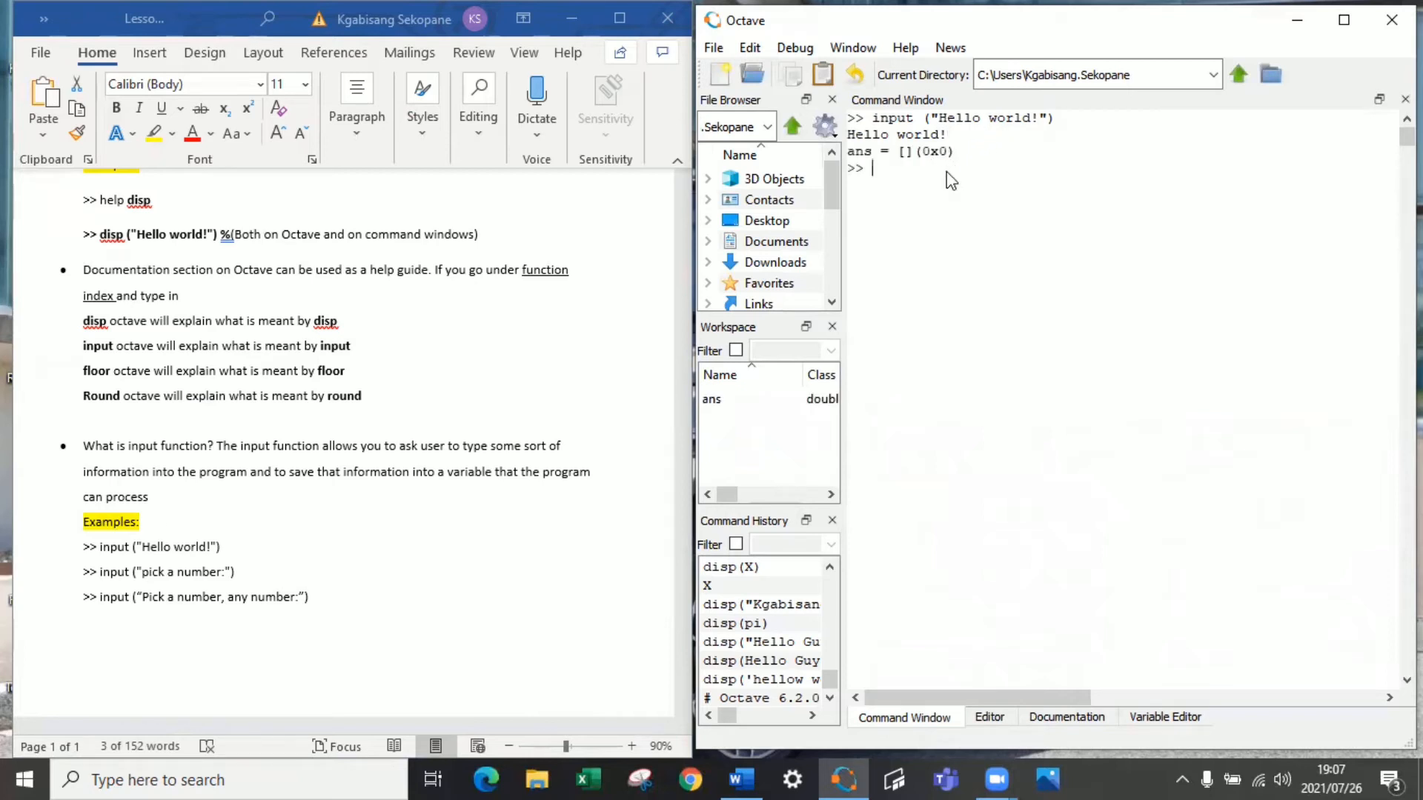
# Run input("pick a number:") and answer 79562303, giving ans = 7.9562e+07.
pyautogui.write('input ("pick a number:")')
pyautogui.press('Return')
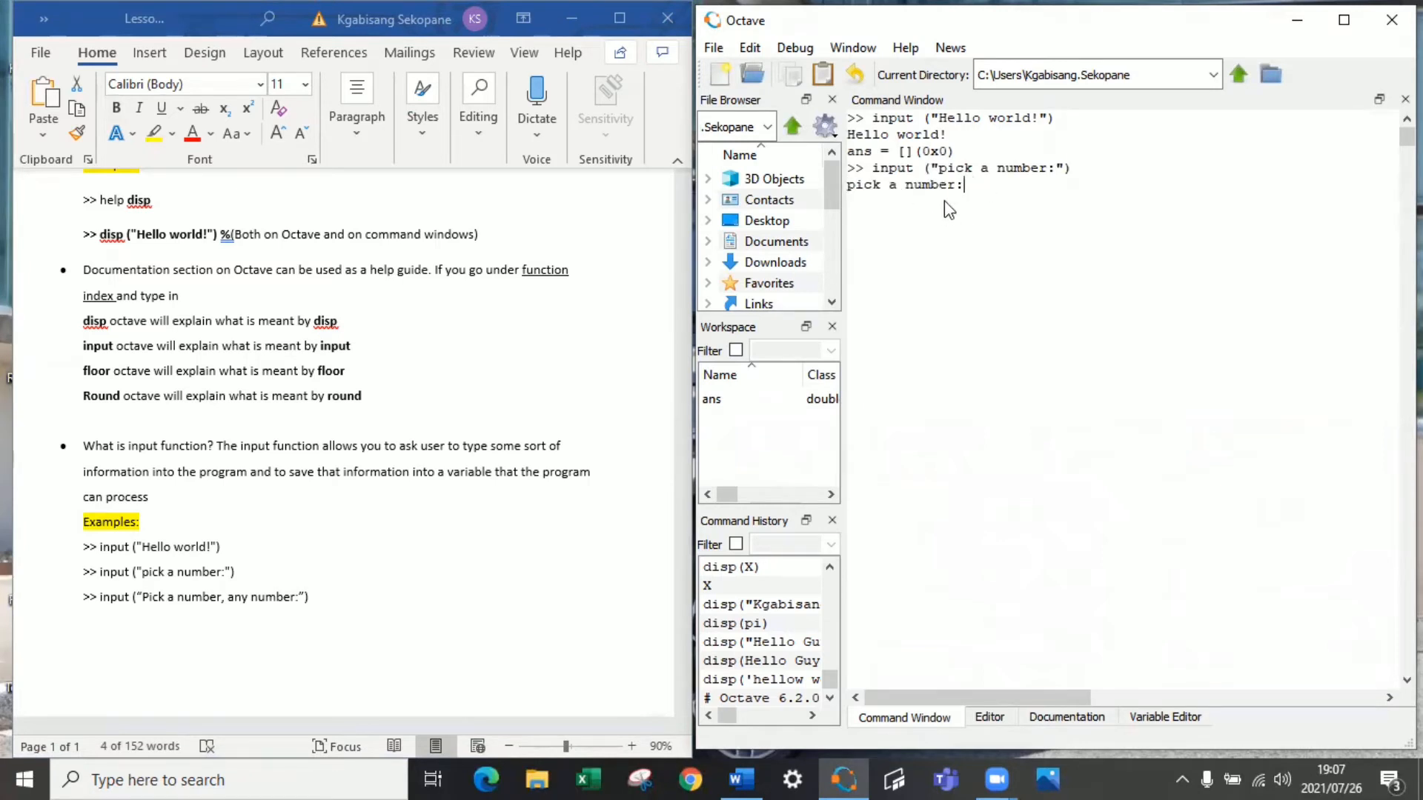
pyautogui.write('79562303')
pyautogui.press('Return')
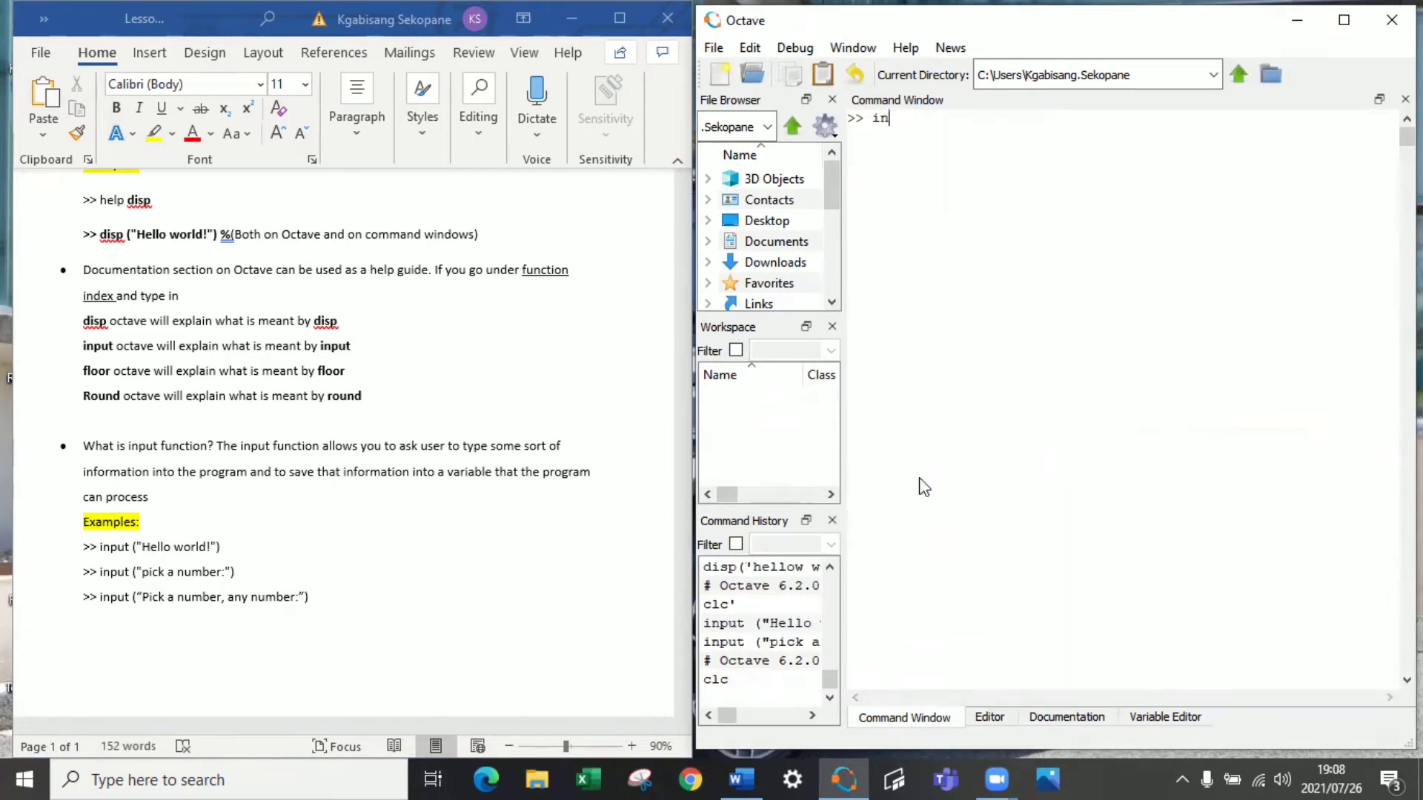
pyautogui.write('input')
pyautogui.write(' ("')
pyautogui.write('pick a')
pyautogui.write(' number, a')
pyautogui.write('ny')
# Run input("pick a number,any number:") and answer 8, giving ans = 8.
pyautogui.press('BackSpace')
pyautogui.press('BackSpace')
pyautogui.press('BackSpace')
pyautogui.write('any n')
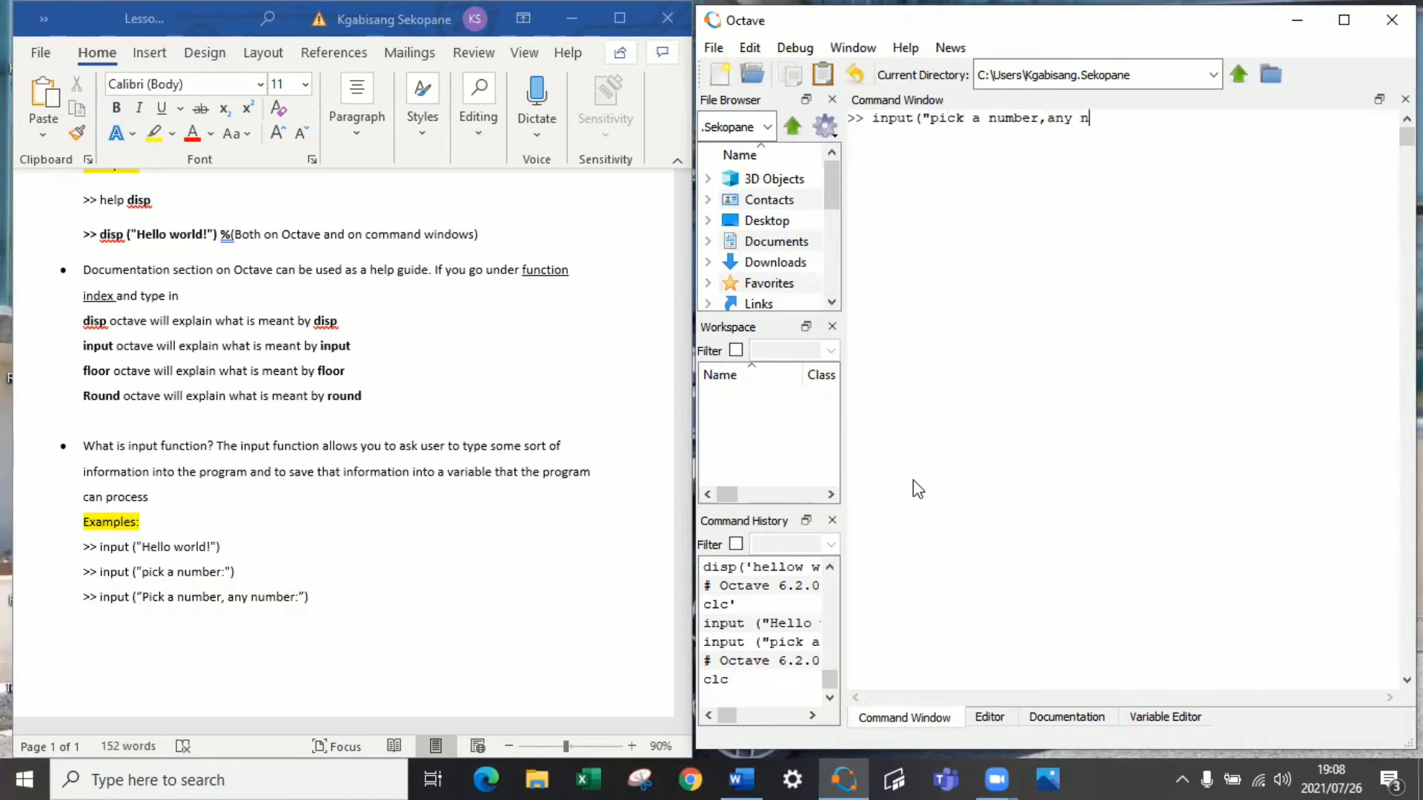
pyautogui.write('umber:')
pyautogui.write('"')
pyautogui.write(')')
pyautogui.press('Return')
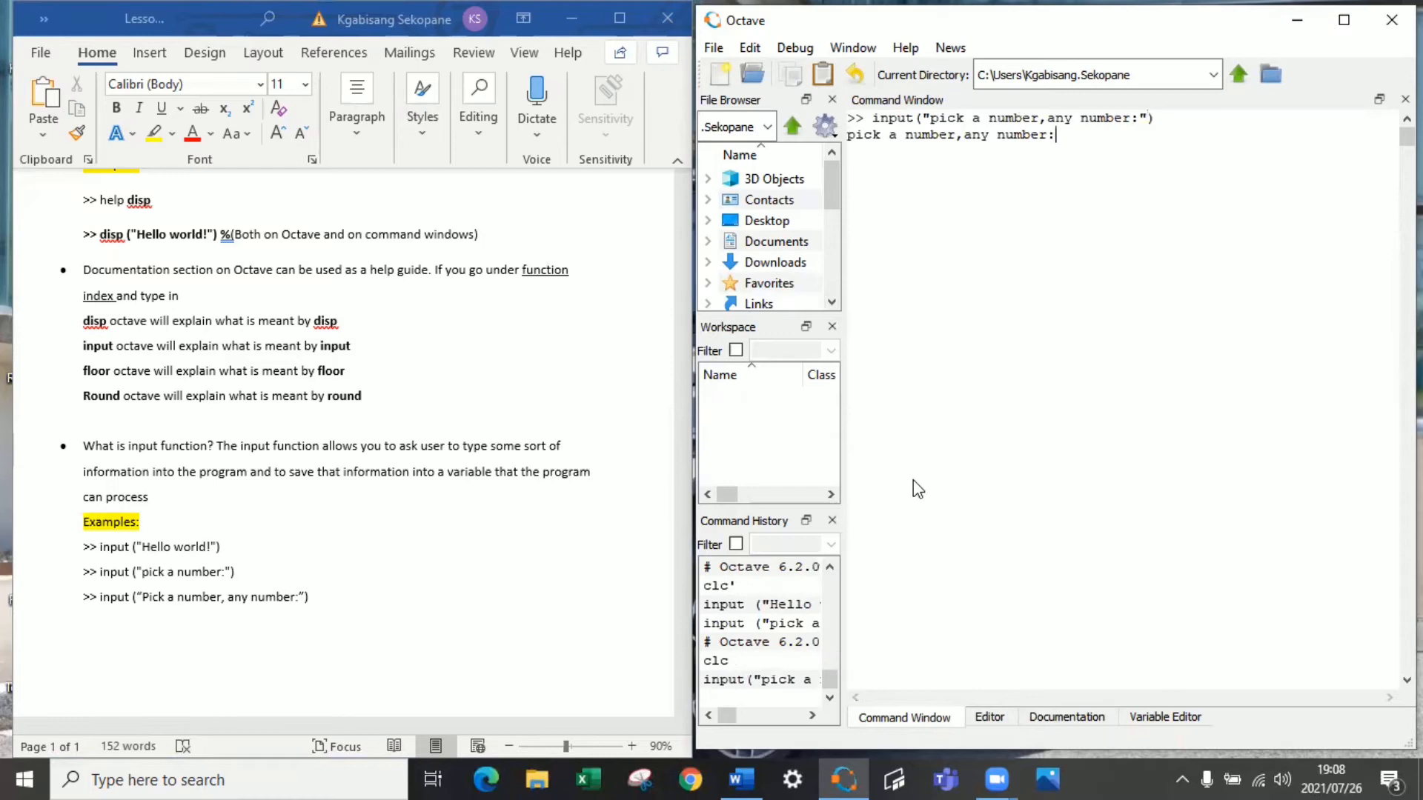
pyautogui.write('8')
pyautogui.press('Return')
pyautogui.scroll(-1, 489, 578)
pyautogui.scroll(2, 388, 510)
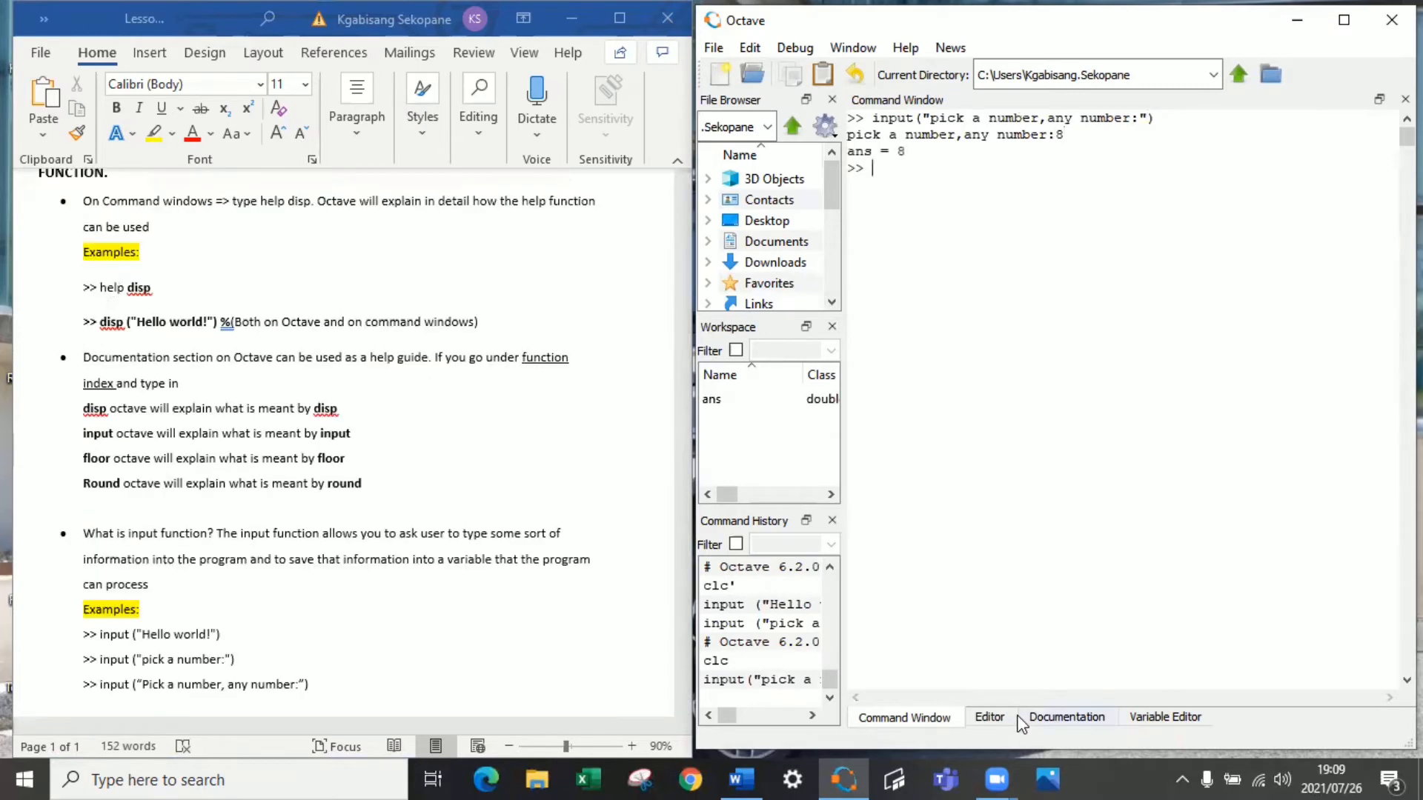
# Switch to the Editor's empty lesson12.m, check the Command Window, then return.
pyautogui.click(990, 717)
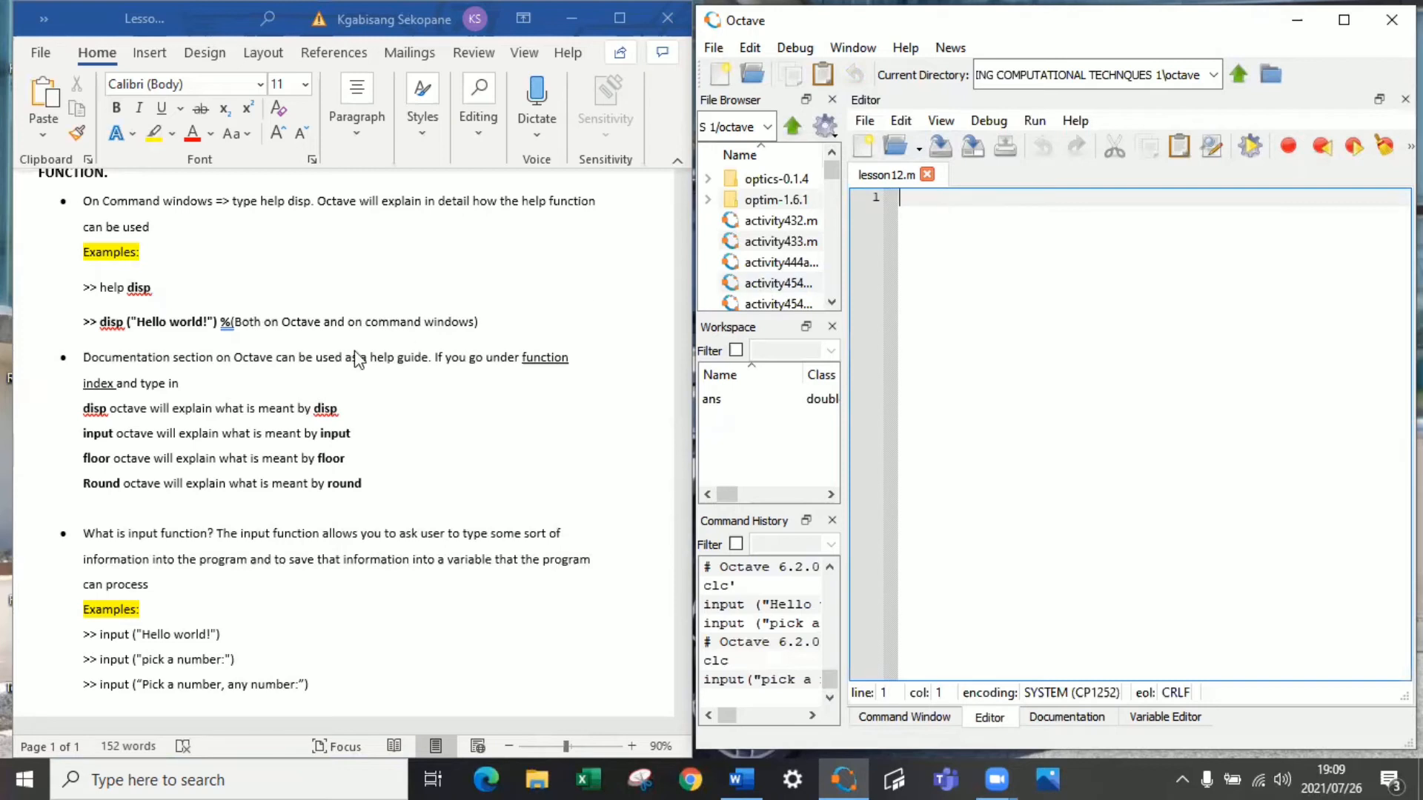
pyautogui.click(903, 716)
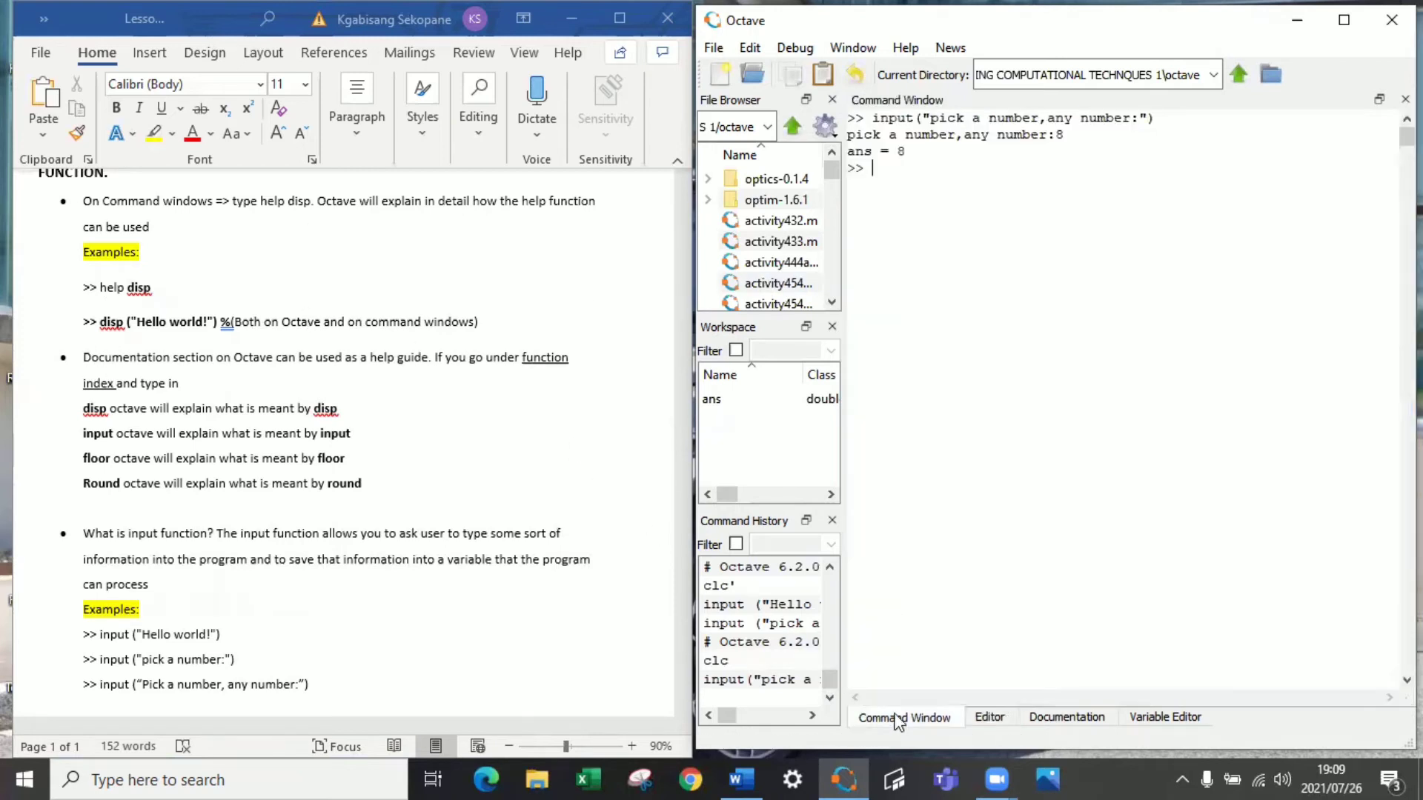
pyautogui.click(990, 718)
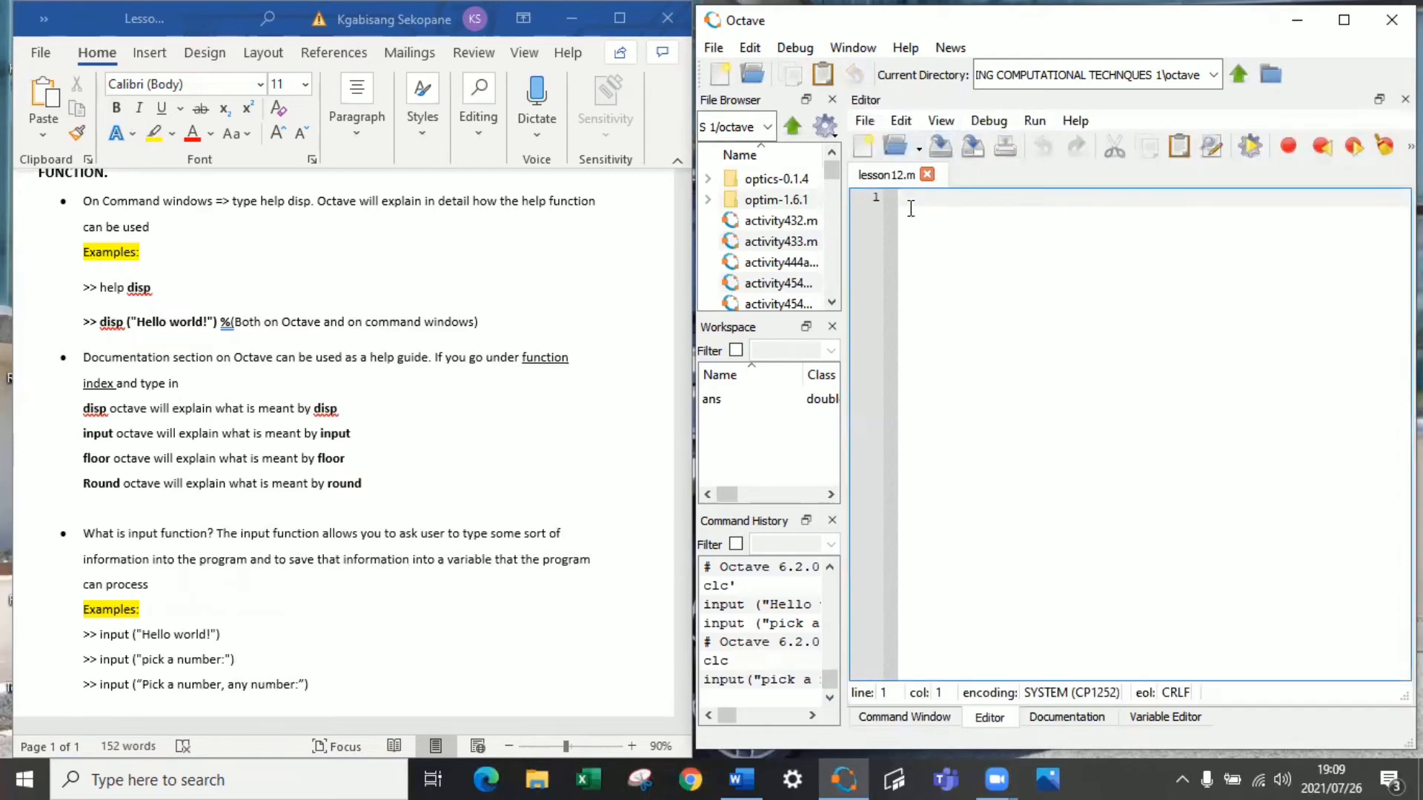
pyautogui.scroll(3, 378, 256)
pyautogui.scroll(-2, 483, 271)
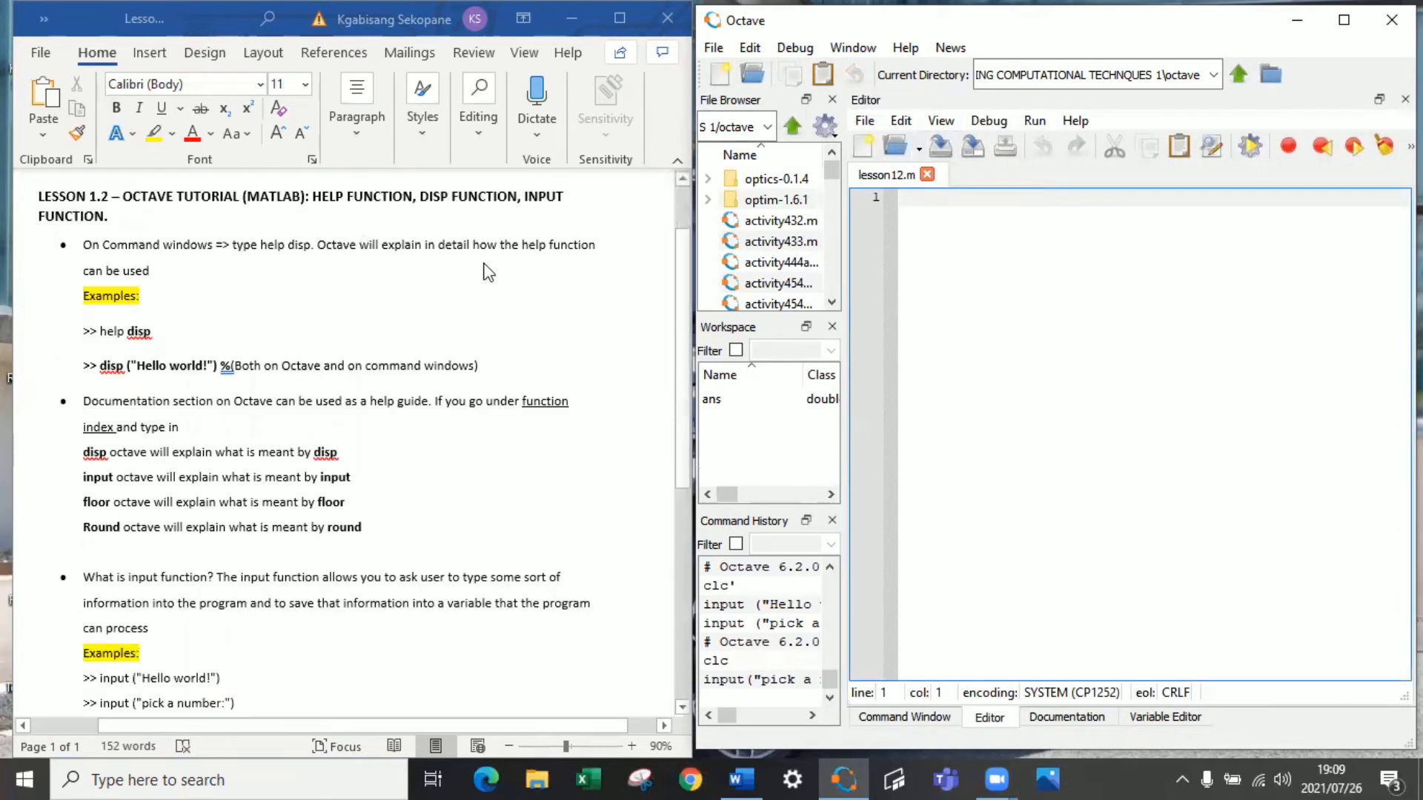
pyautogui.write('disp')
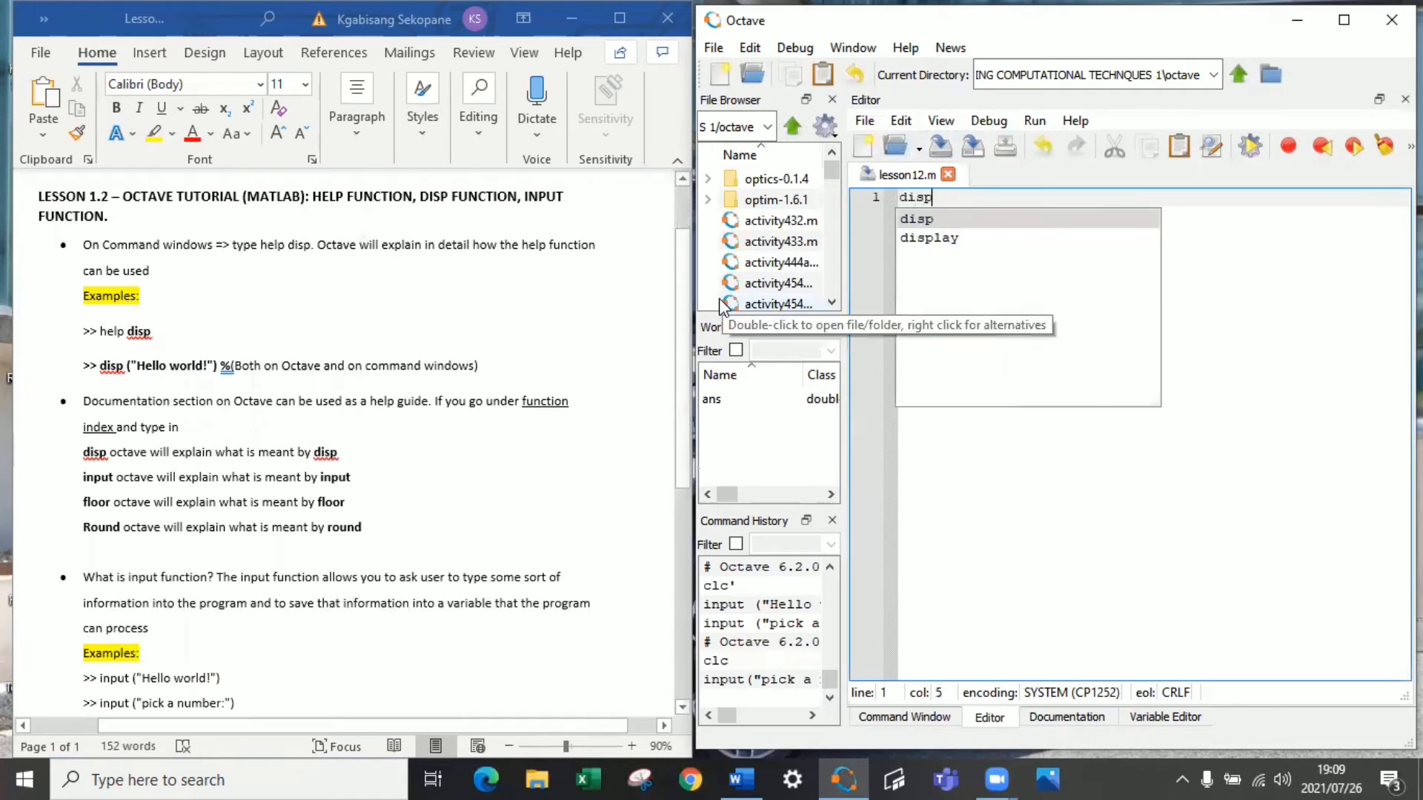
pyautogui.write('(')
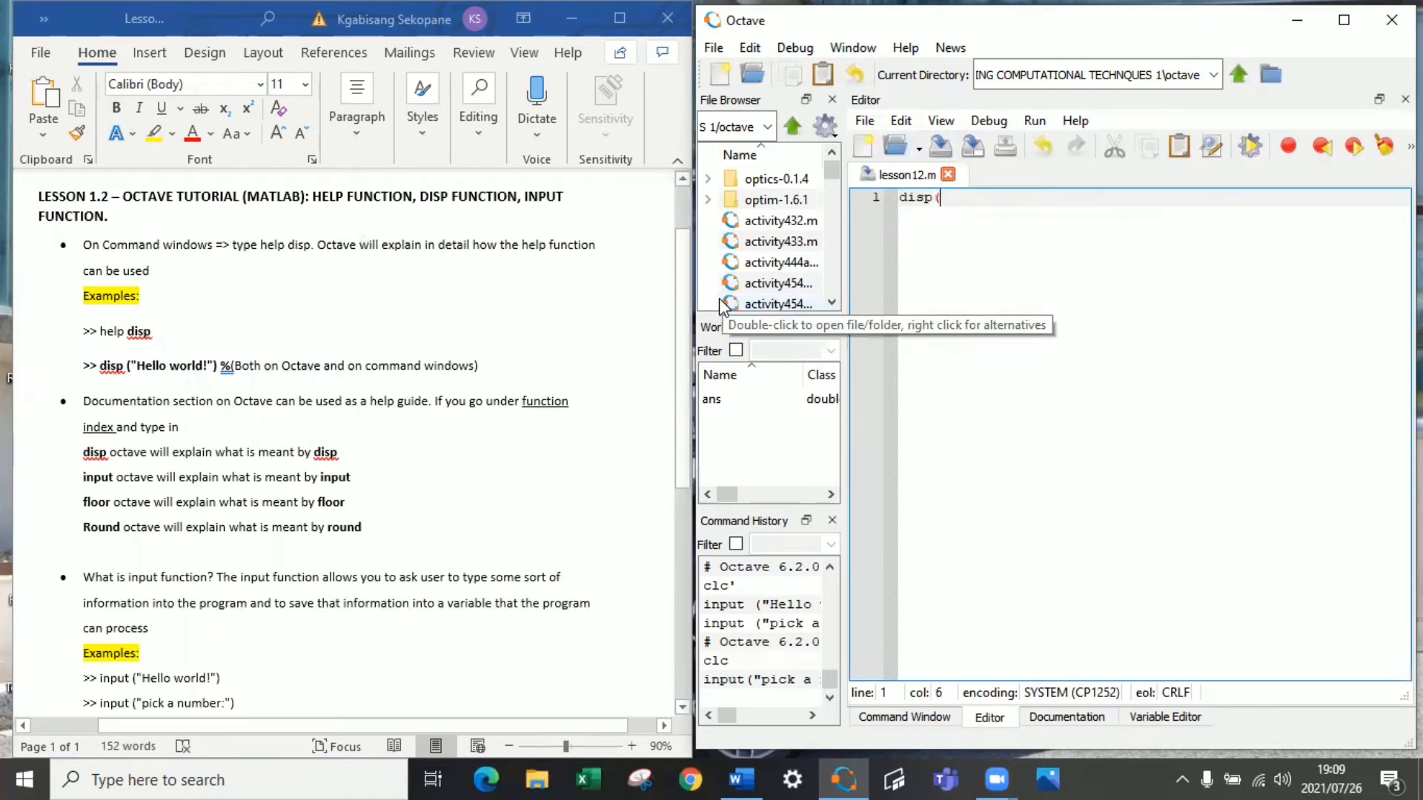
pyautogui.write('"H')
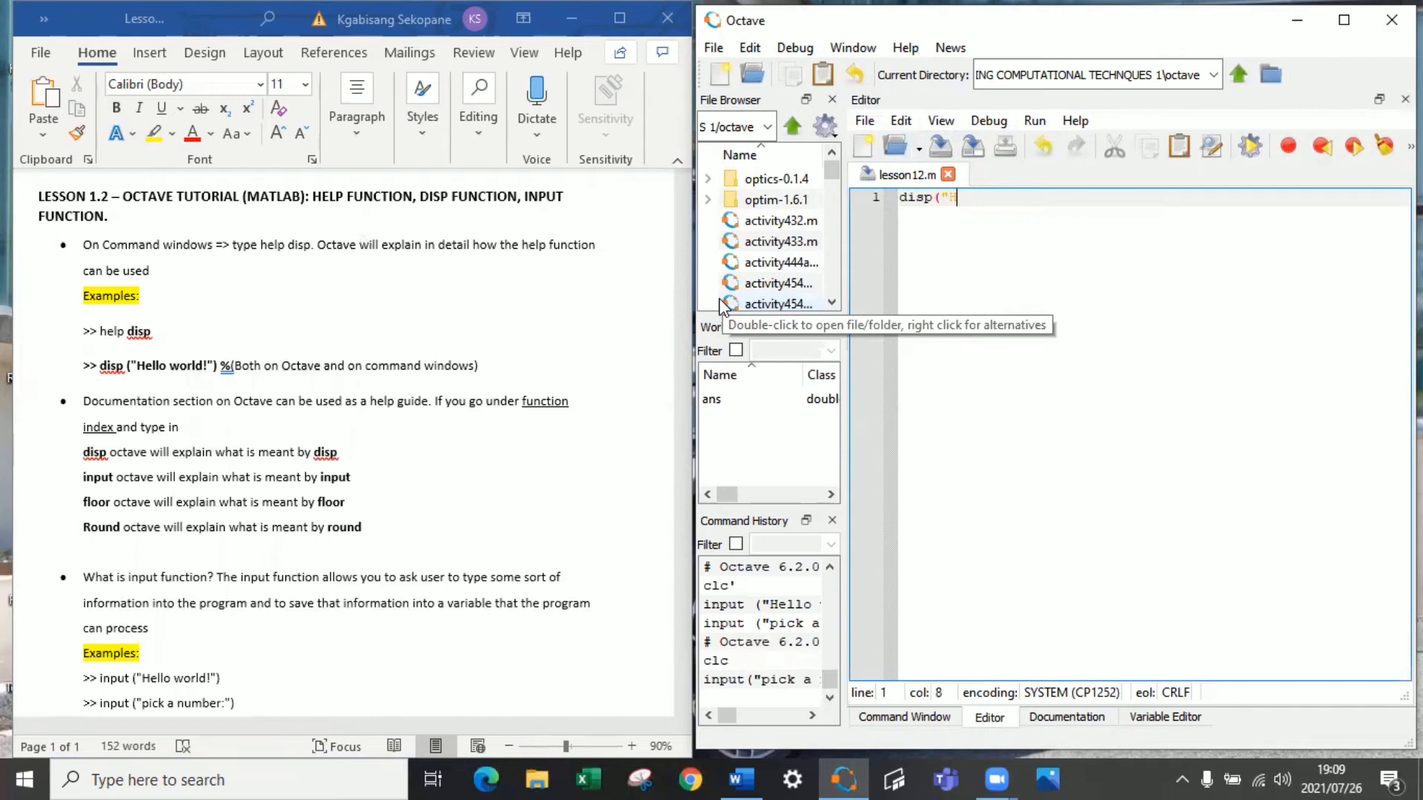
pyautogui.write('ellow wor')
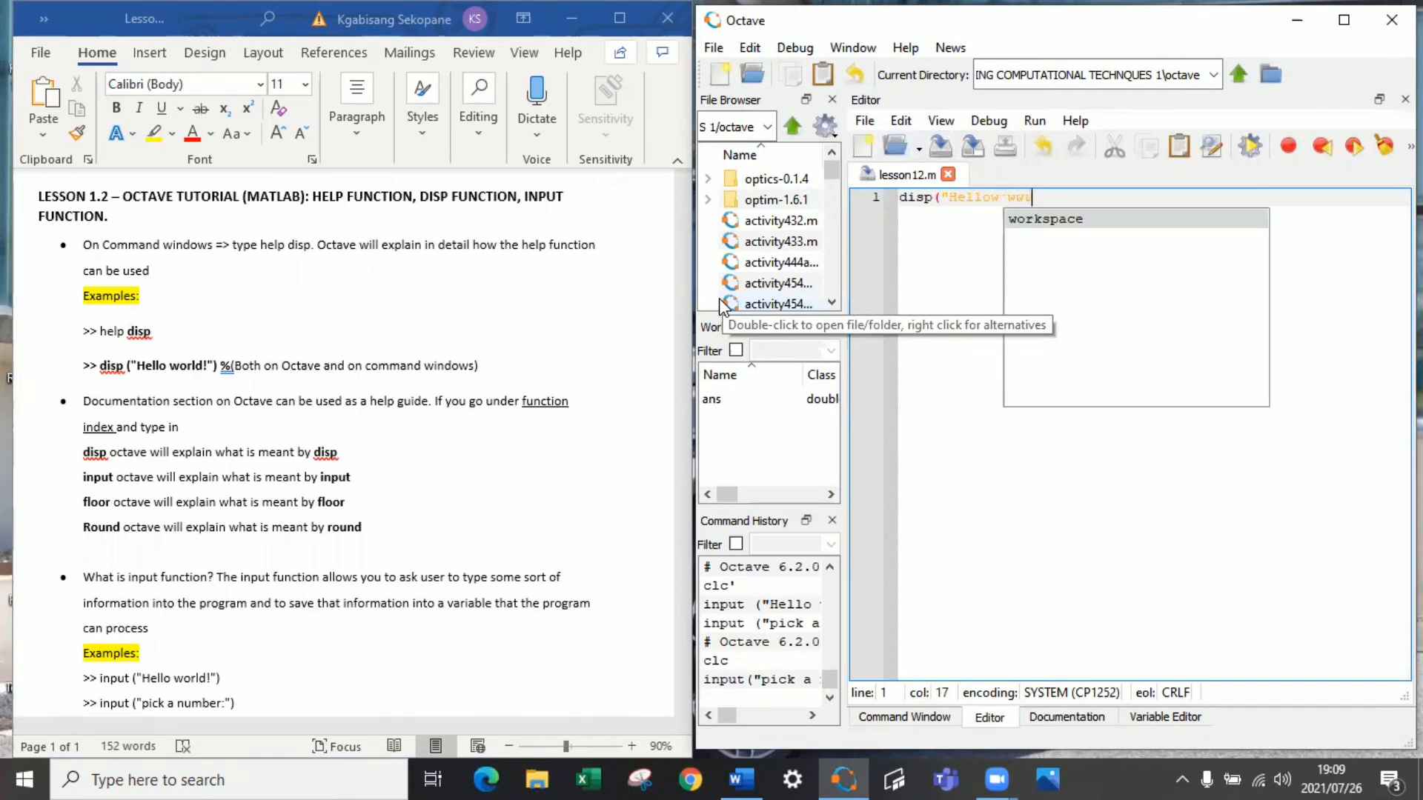
pyautogui.write('ld"')
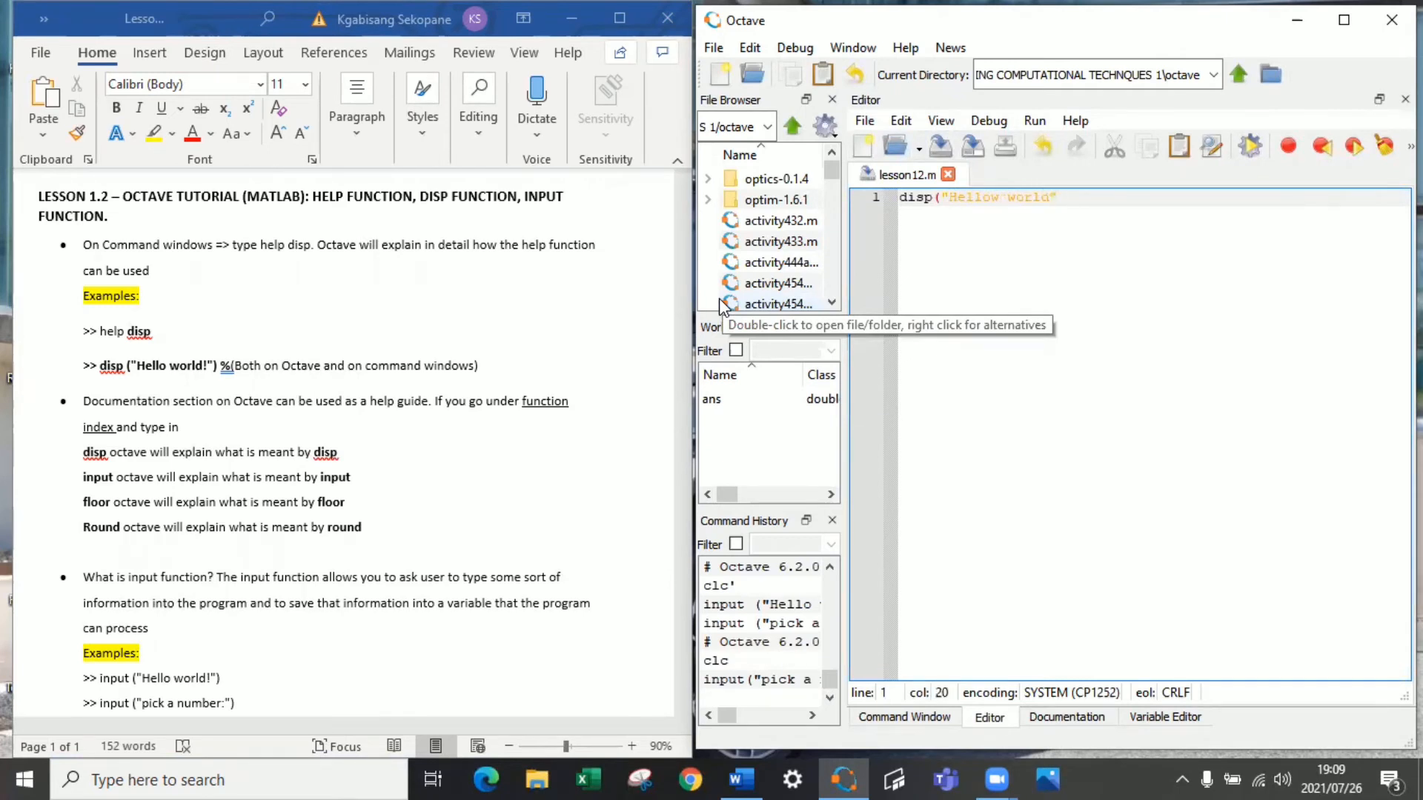
pyautogui.write(')')
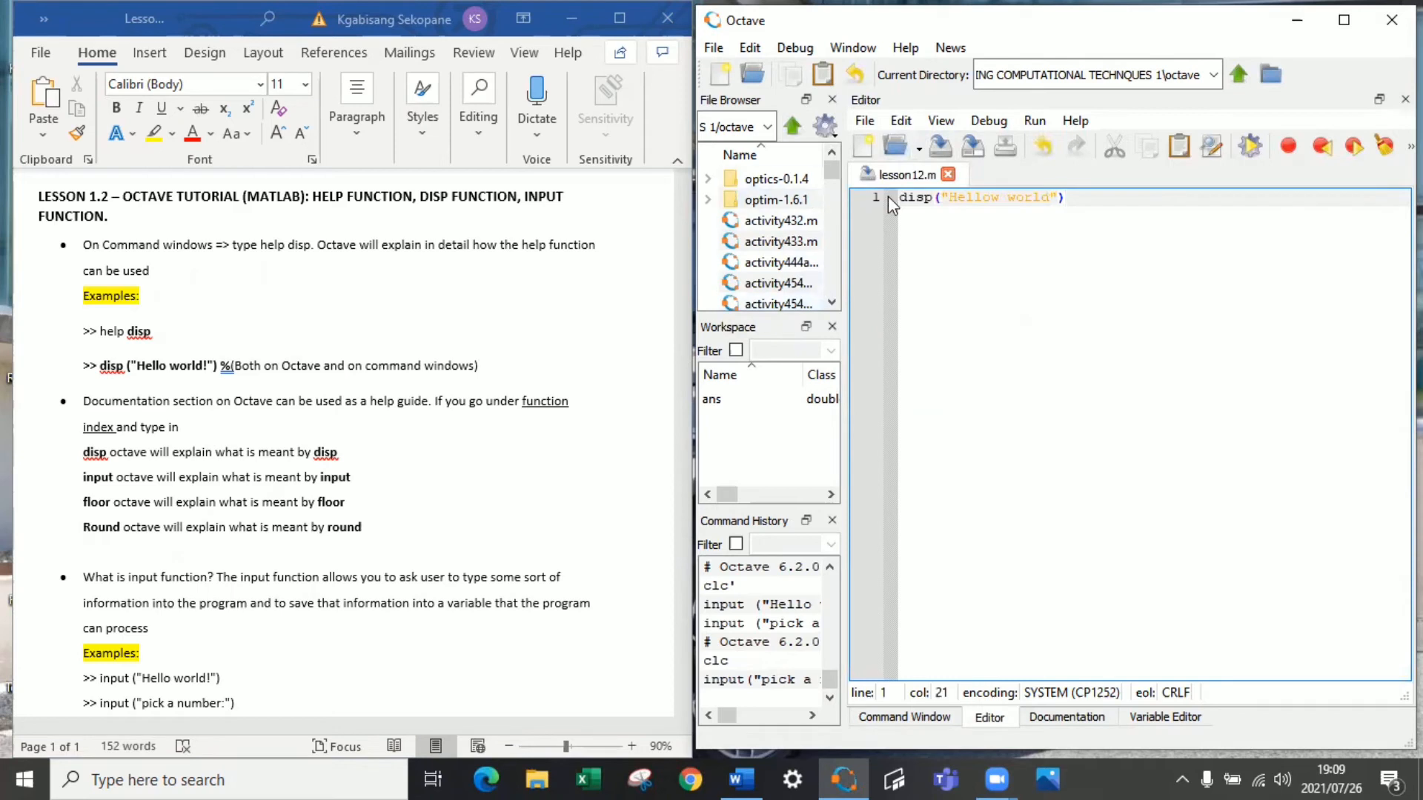
# Add clc above the disp("Hellow world") example and blank lines below it in lesson12.m.
pyautogui.click(898, 197)
pyautogui.press('Return')
pyautogui.press('Up')
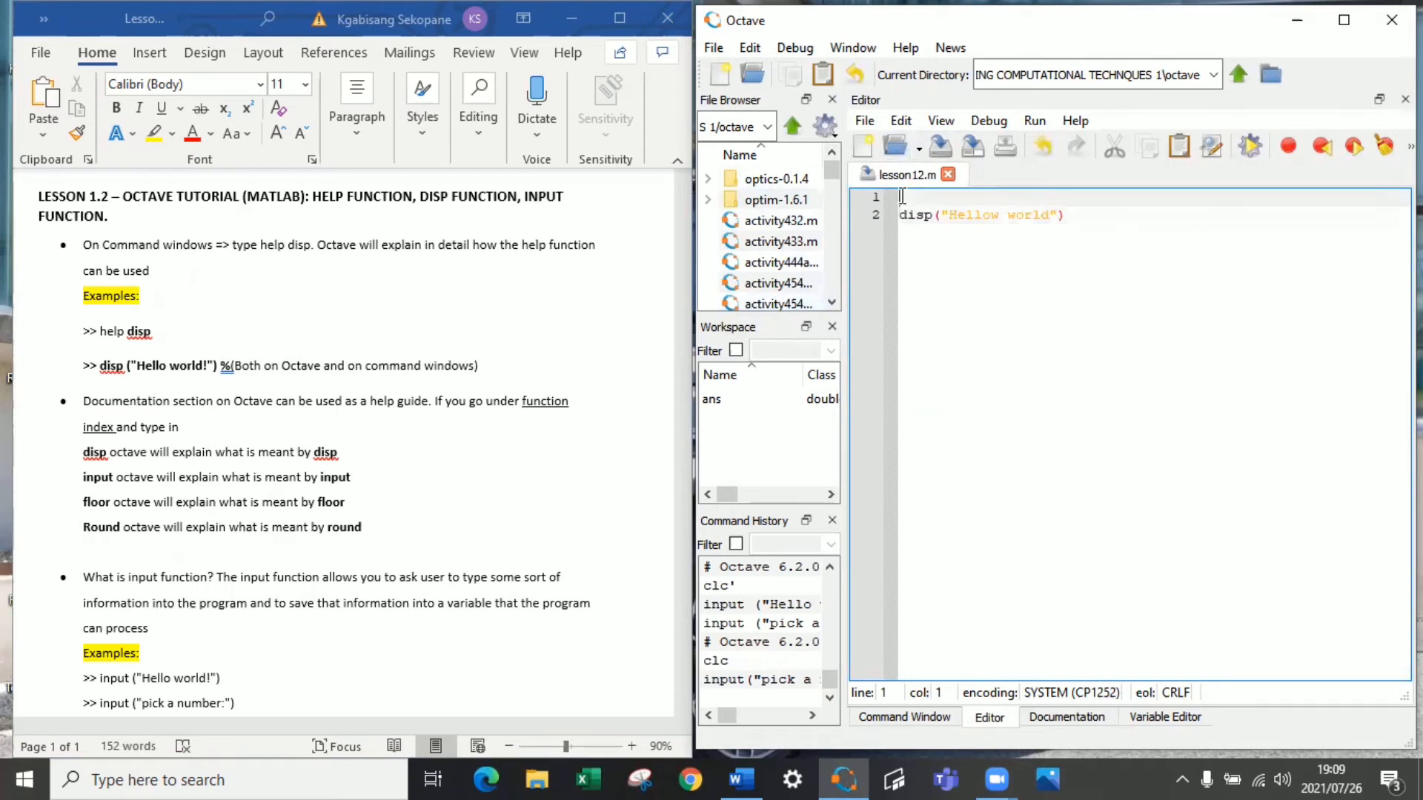
pyautogui.write('clxample ')
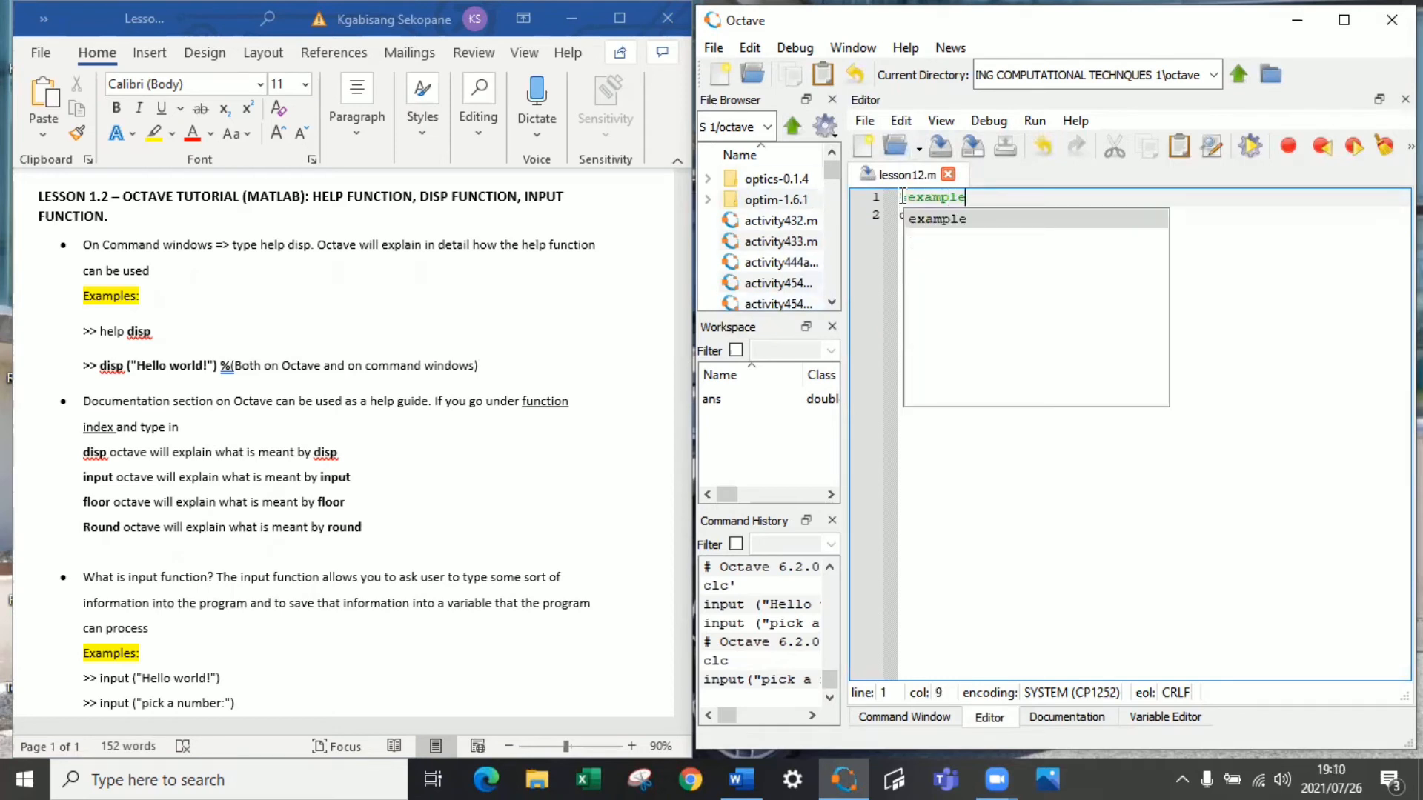
pyautogui.write('1')
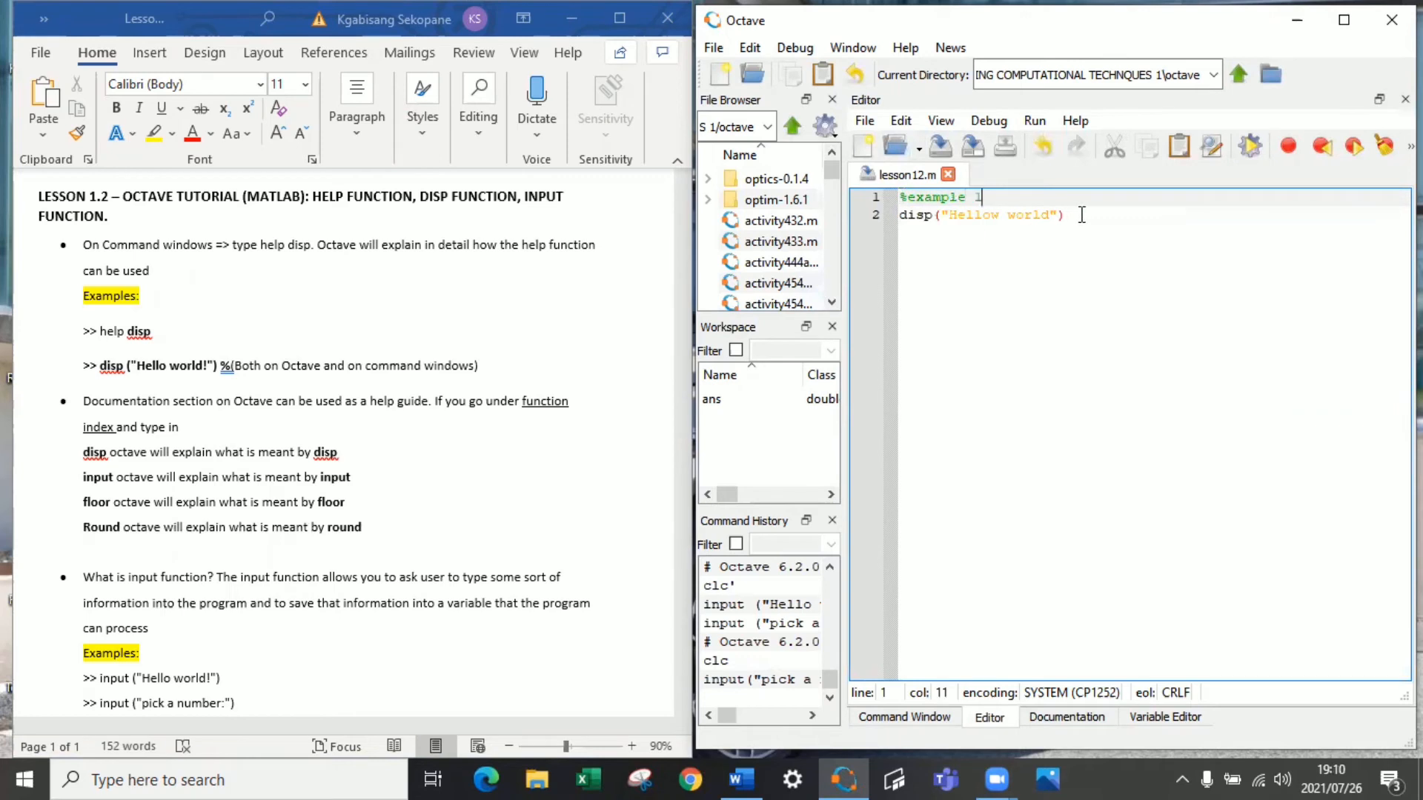
pyautogui.click(1076, 214)
pyautogui.press('Return')
pyautogui.write('c')
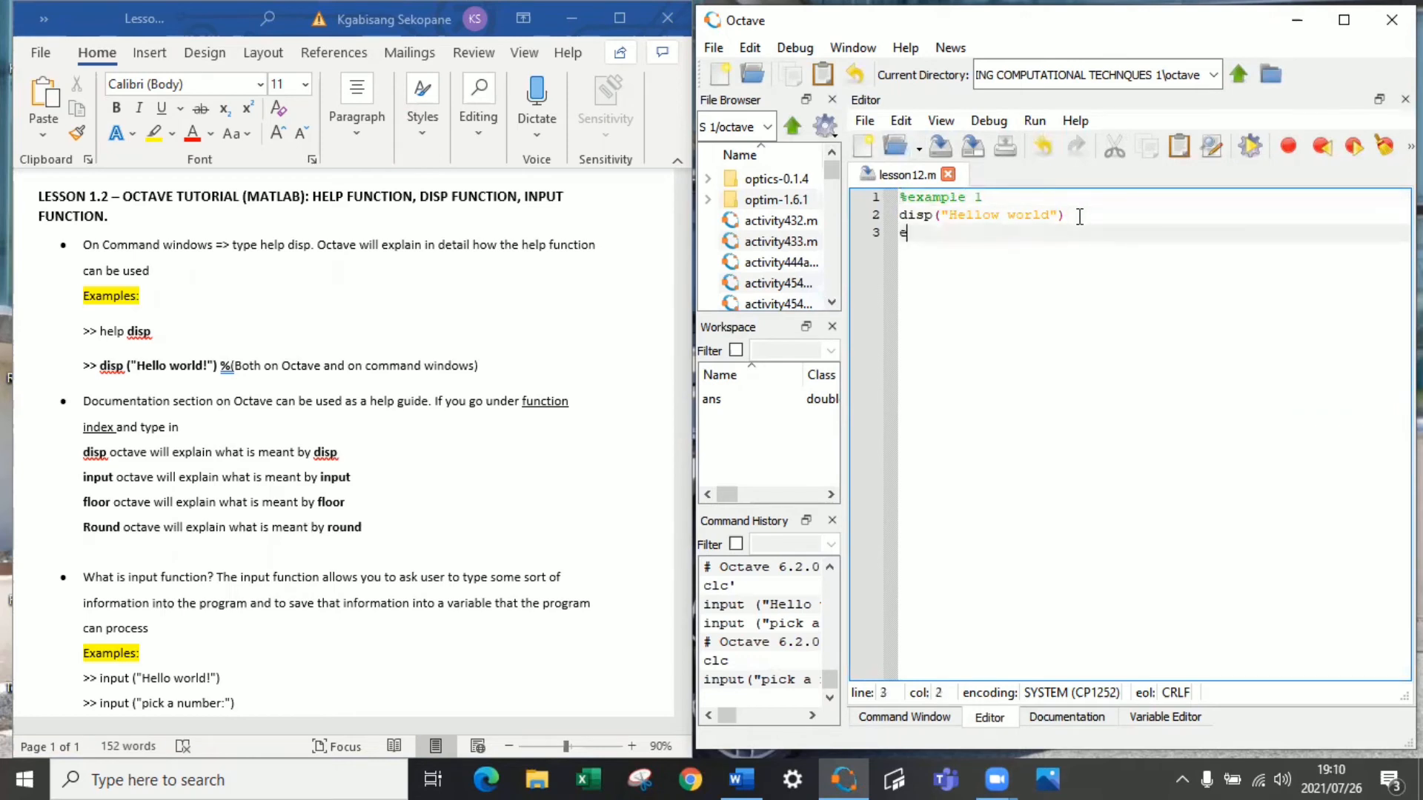
pyautogui.press('BackSpace')
pyautogui.press('Return')
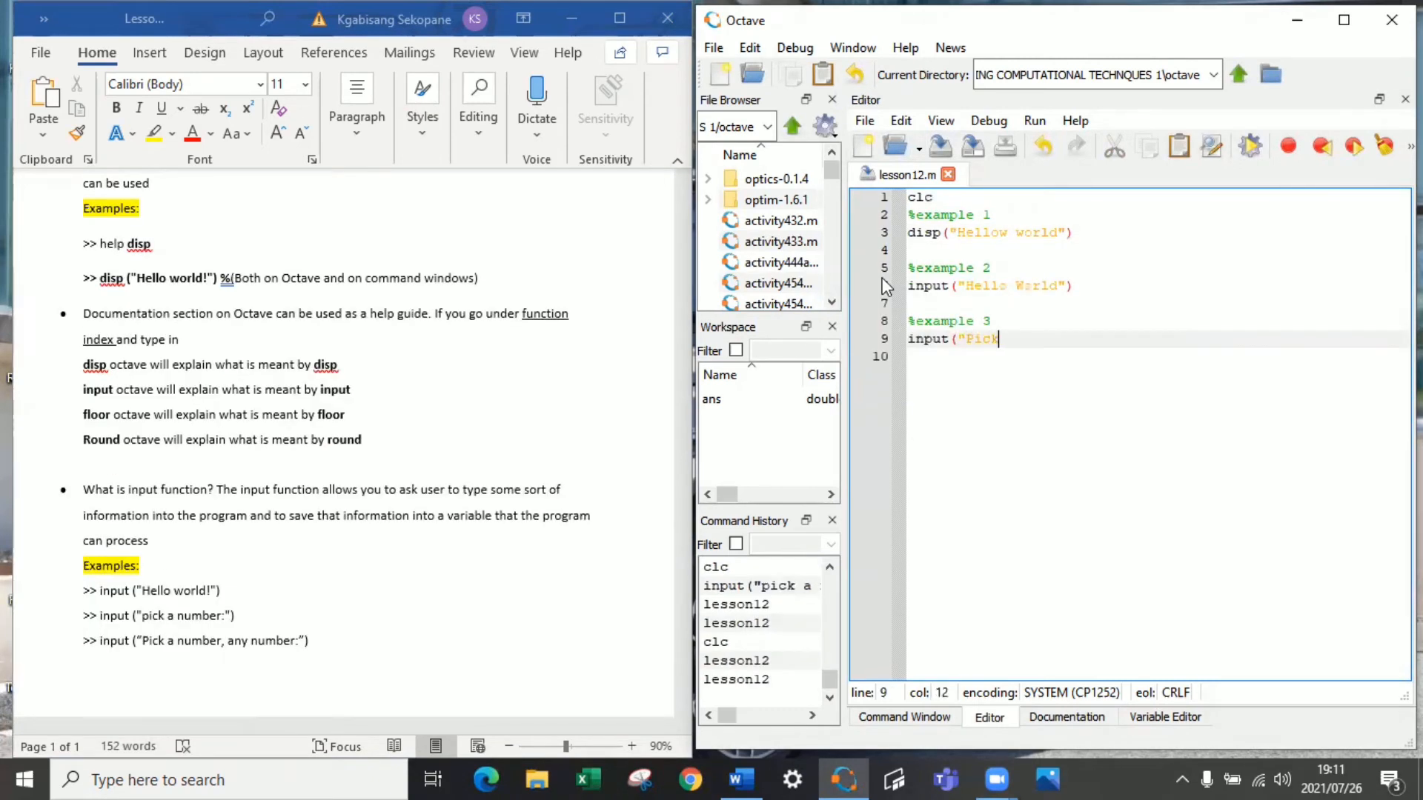
pyautogui.write('k a nume')
# Complete commented example 3, input("Pick a number:"), and start a new line.
pyautogui.press('BackSpace')
pyautogui.write('b')
pyautogui.write('er')
pyautogui.write(':')
pyautogui.write('")')
pyautogui.press('Return')
pyautogui.write('%')
# Add commented example 4, input("Pick a number, any number:"), on line 12.
pyautogui.press('BackSpace')
pyautogui.press('Return')
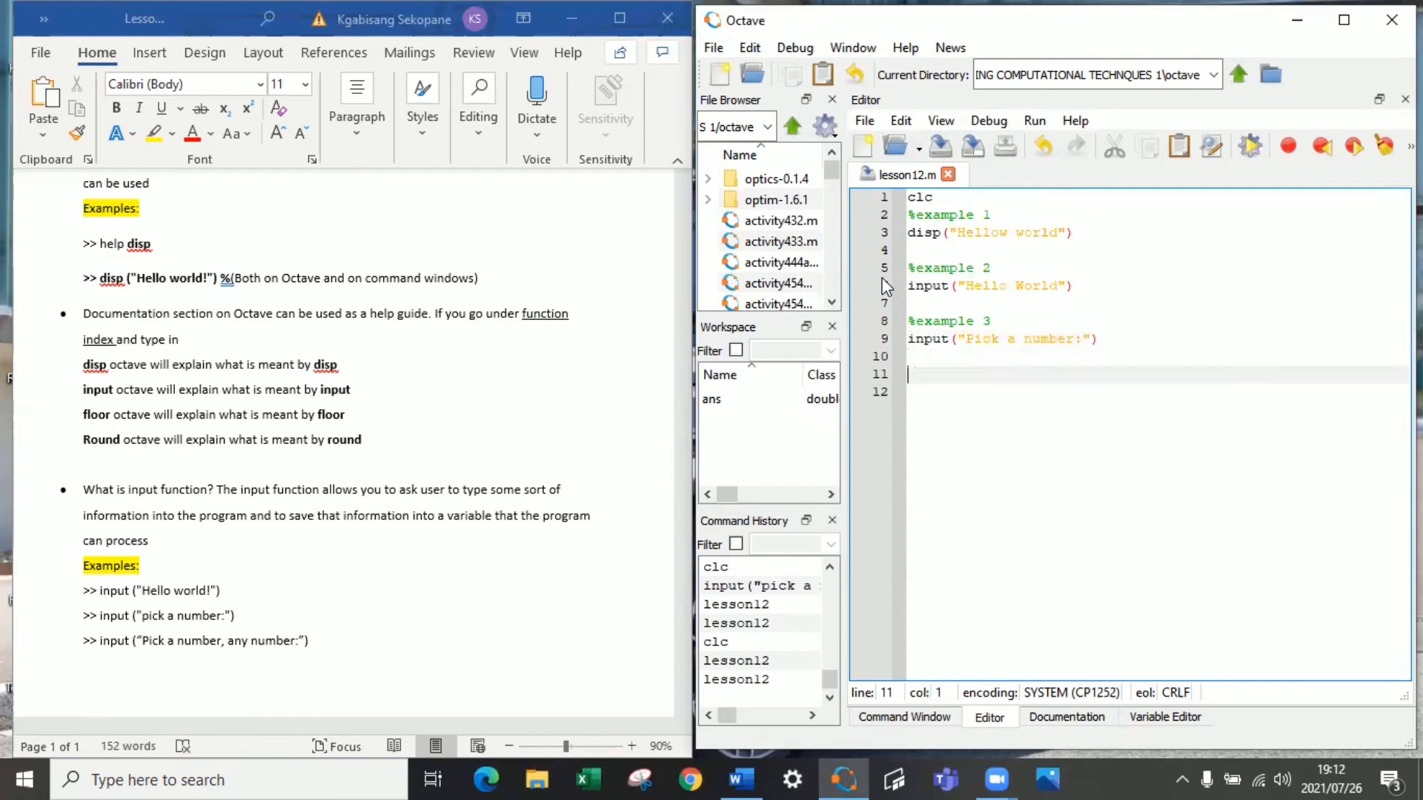
pyautogui.write('examp')
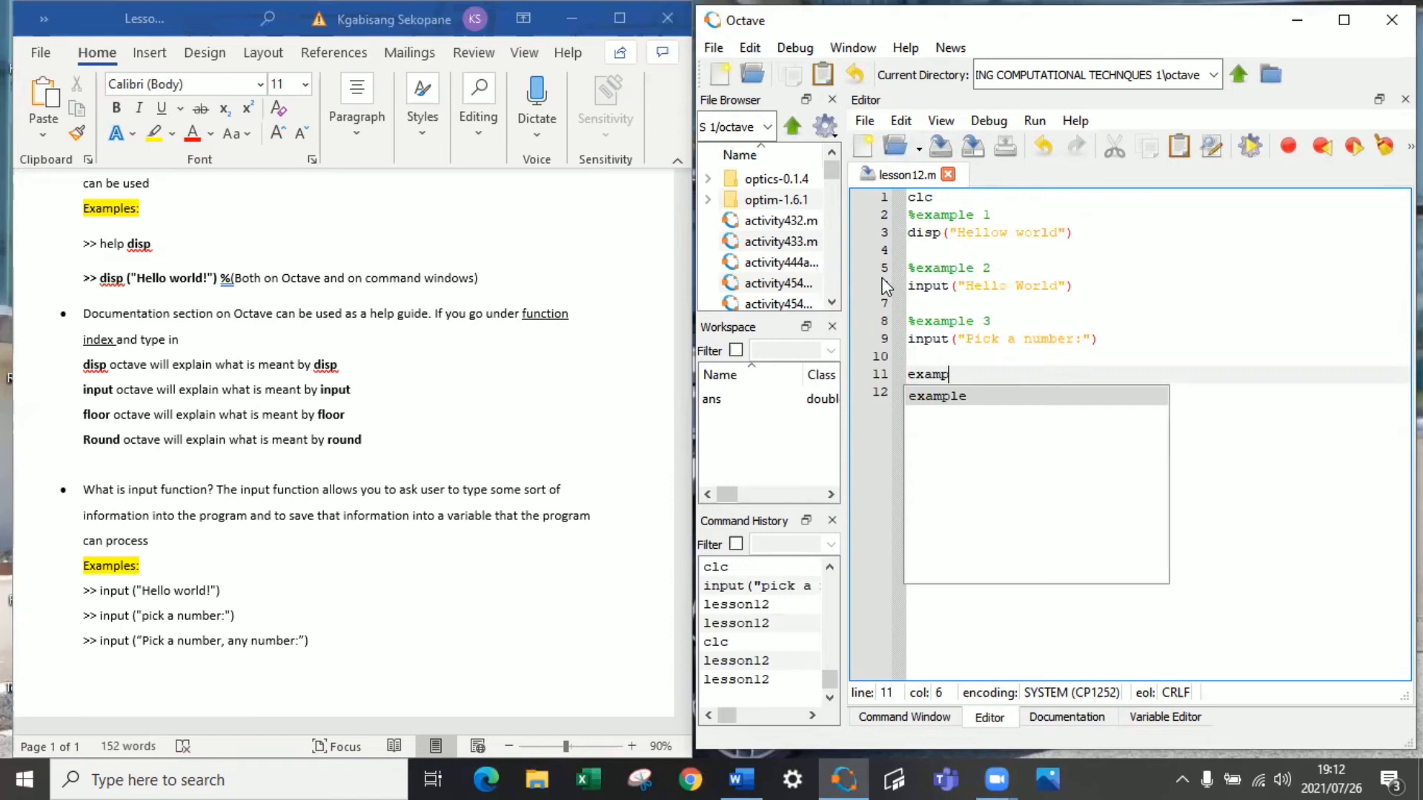
pyautogui.write('le 4')
pyautogui.press('Return')
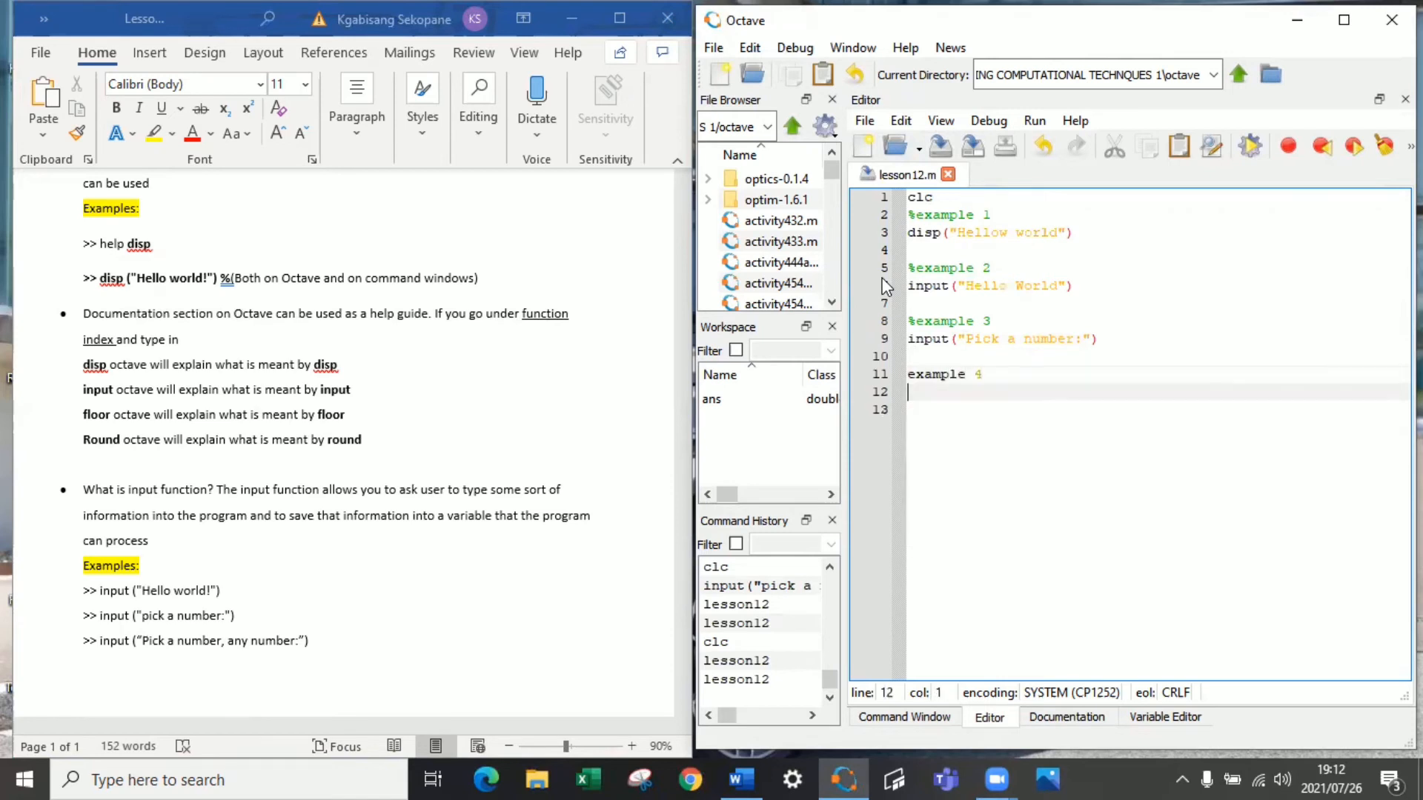
pyautogui.press('Up')
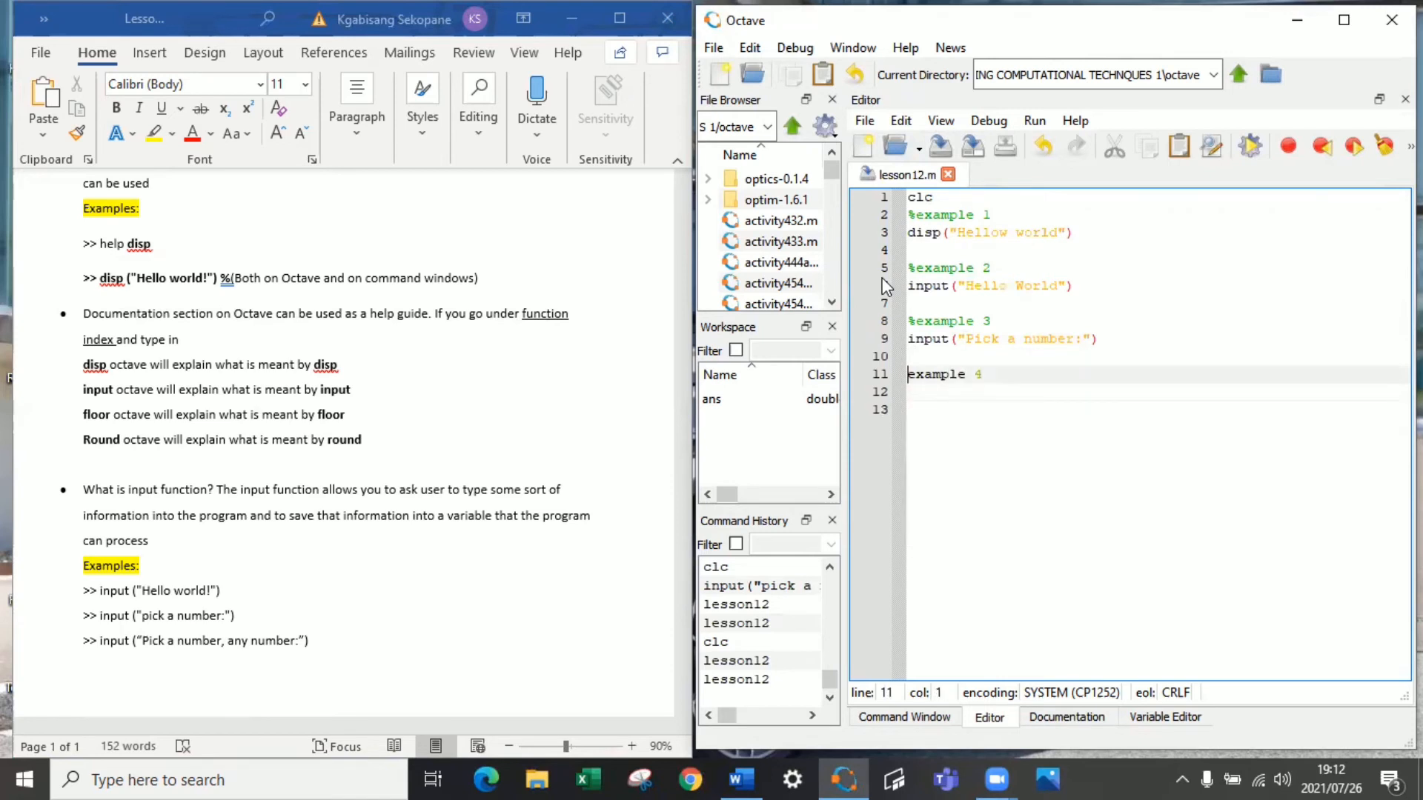
pyautogui.write('%')
pyautogui.press('Down')
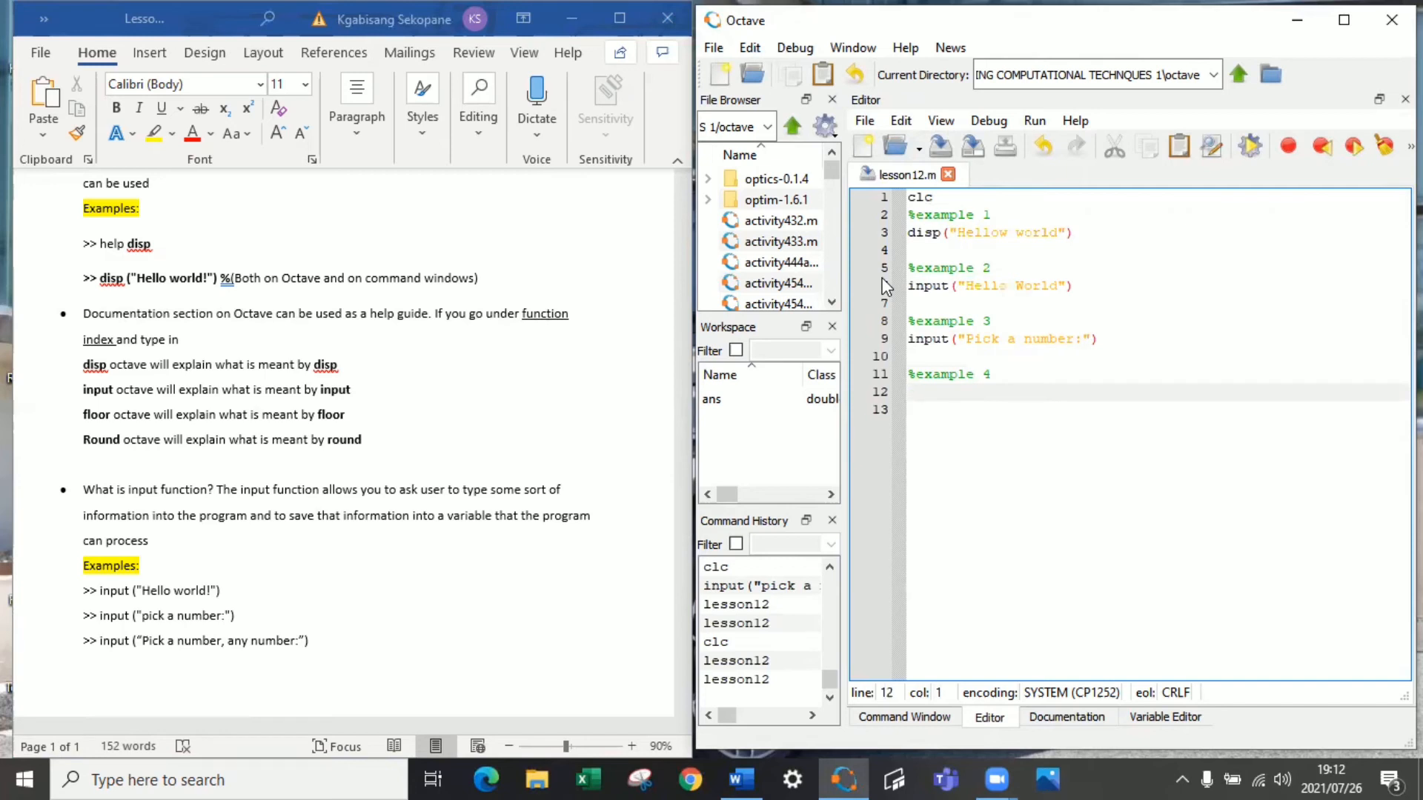
pyautogui.write('input(')
pyautogui.write('"Pick a numb')
pyautogui.write('er')
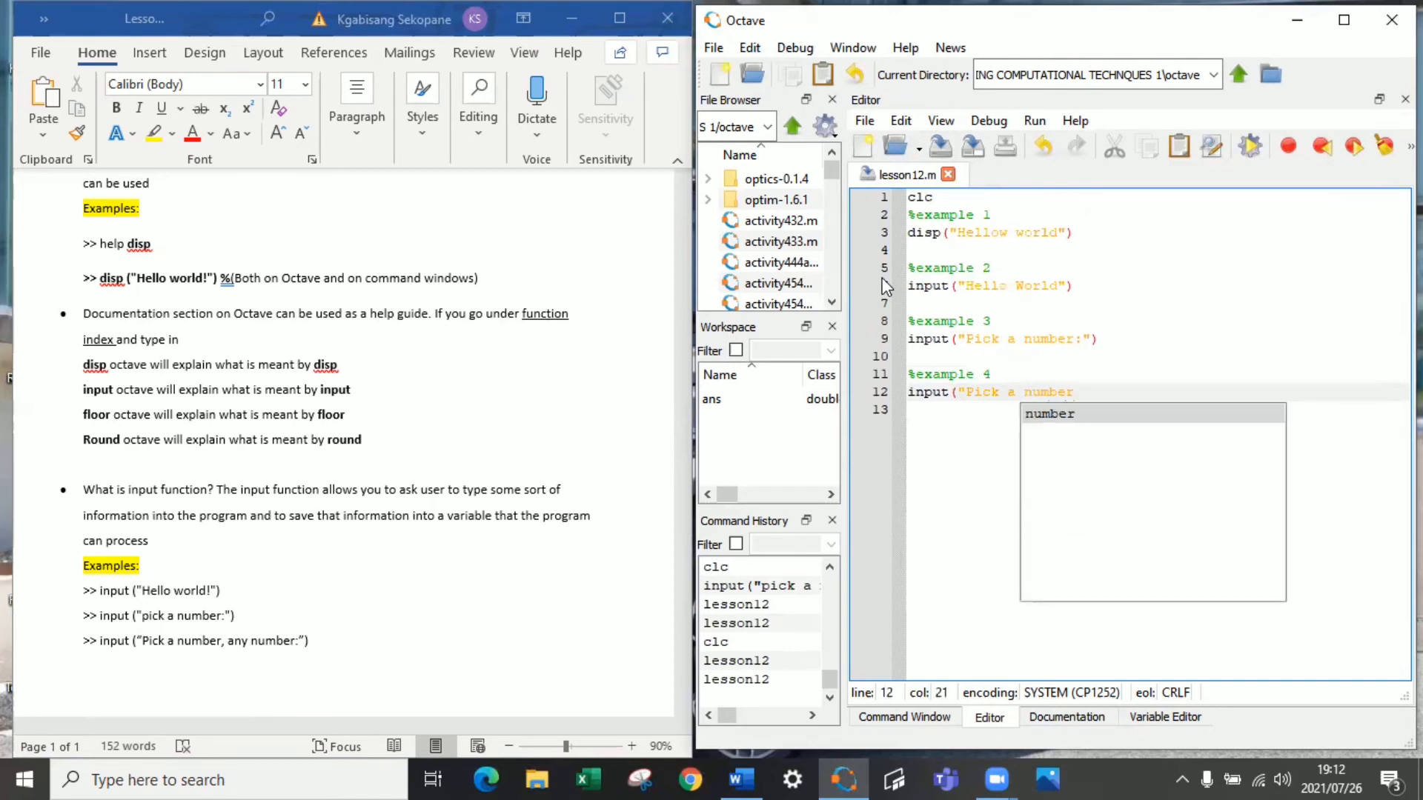
pyautogui.write(', any ny')
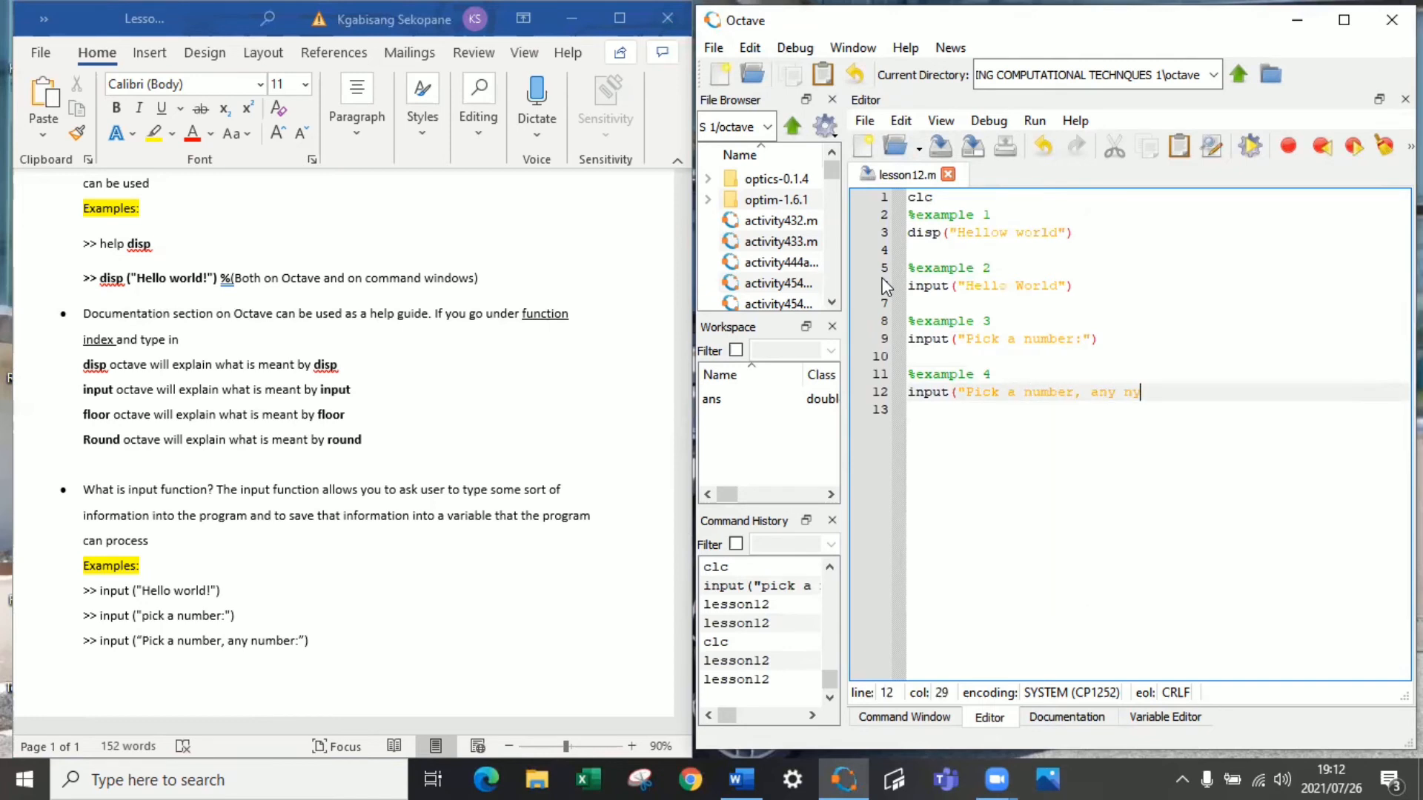
pyautogui.press('BackSpace')
pyautogui.write('umber')
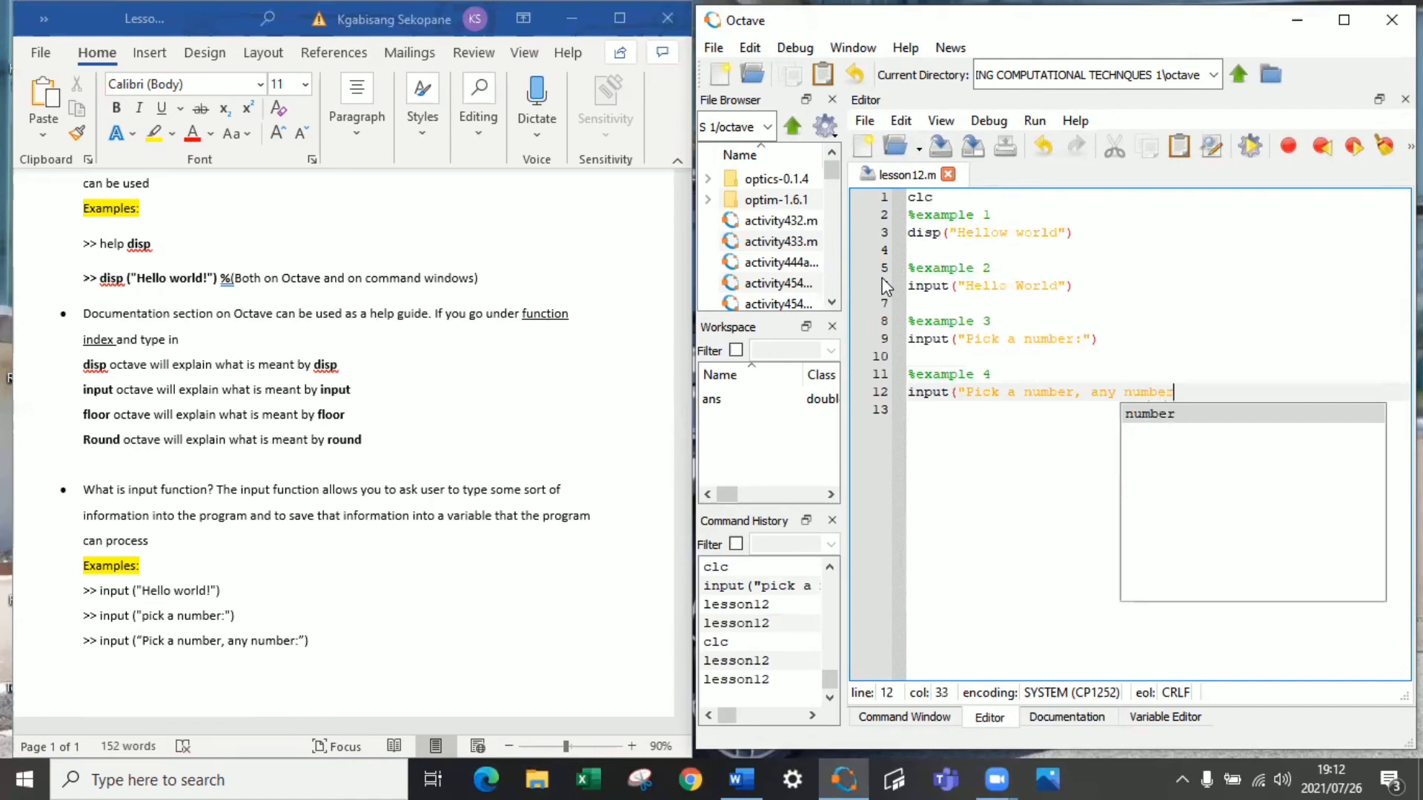
pyautogui.write(':')
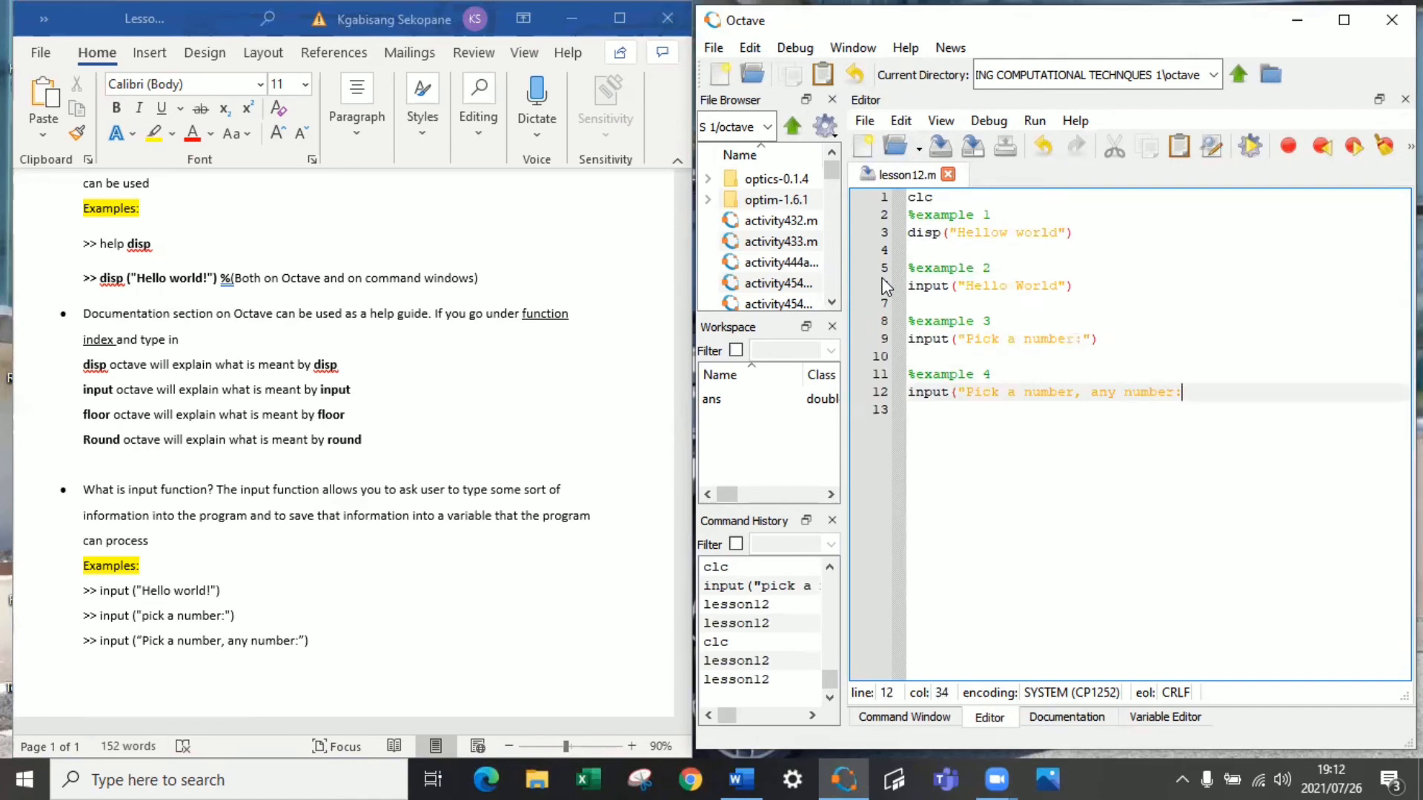
pyautogui.write(')')
# Save and run the script with F5, then add ! so example 2 reads Hello World!
pyautogui.press('F5')
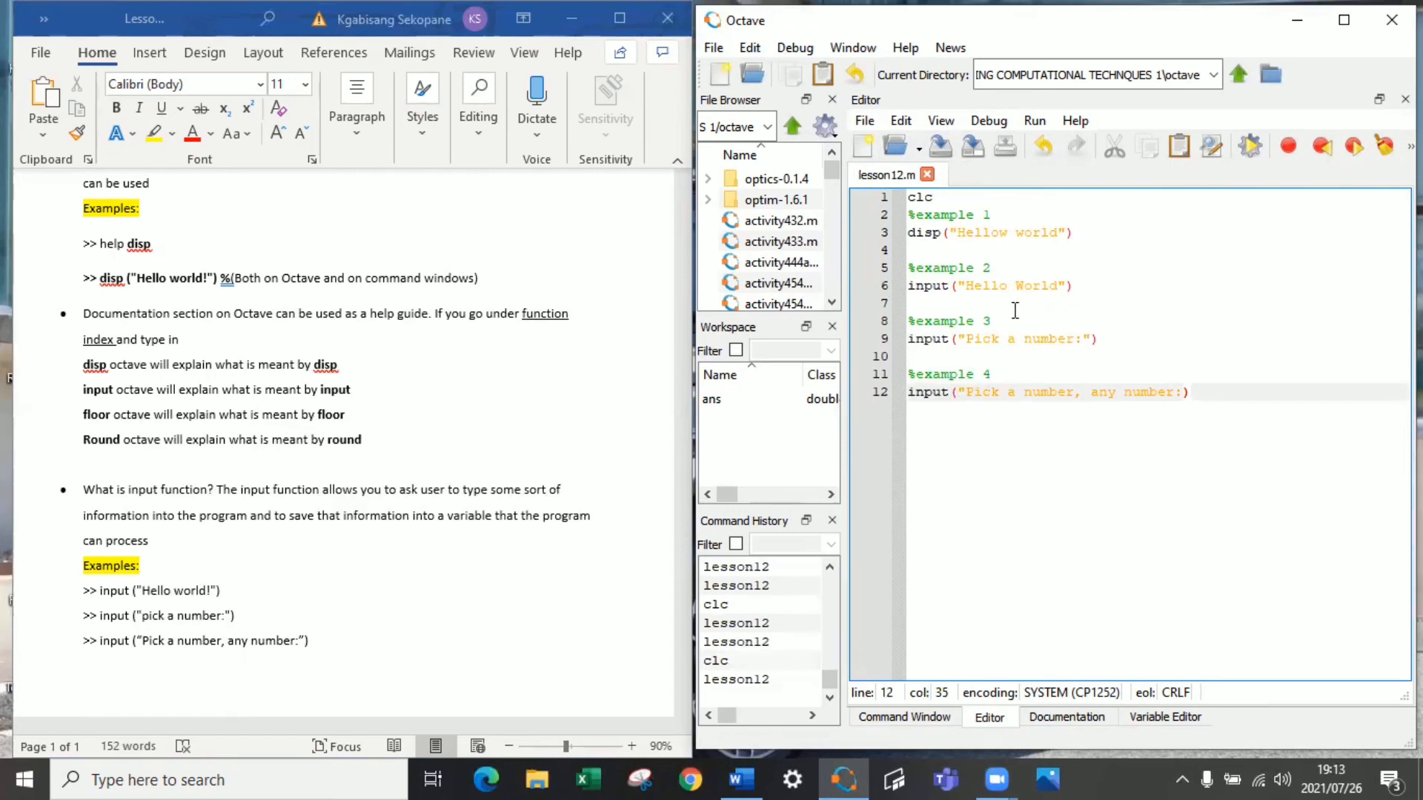
pyautogui.click(1055, 288)
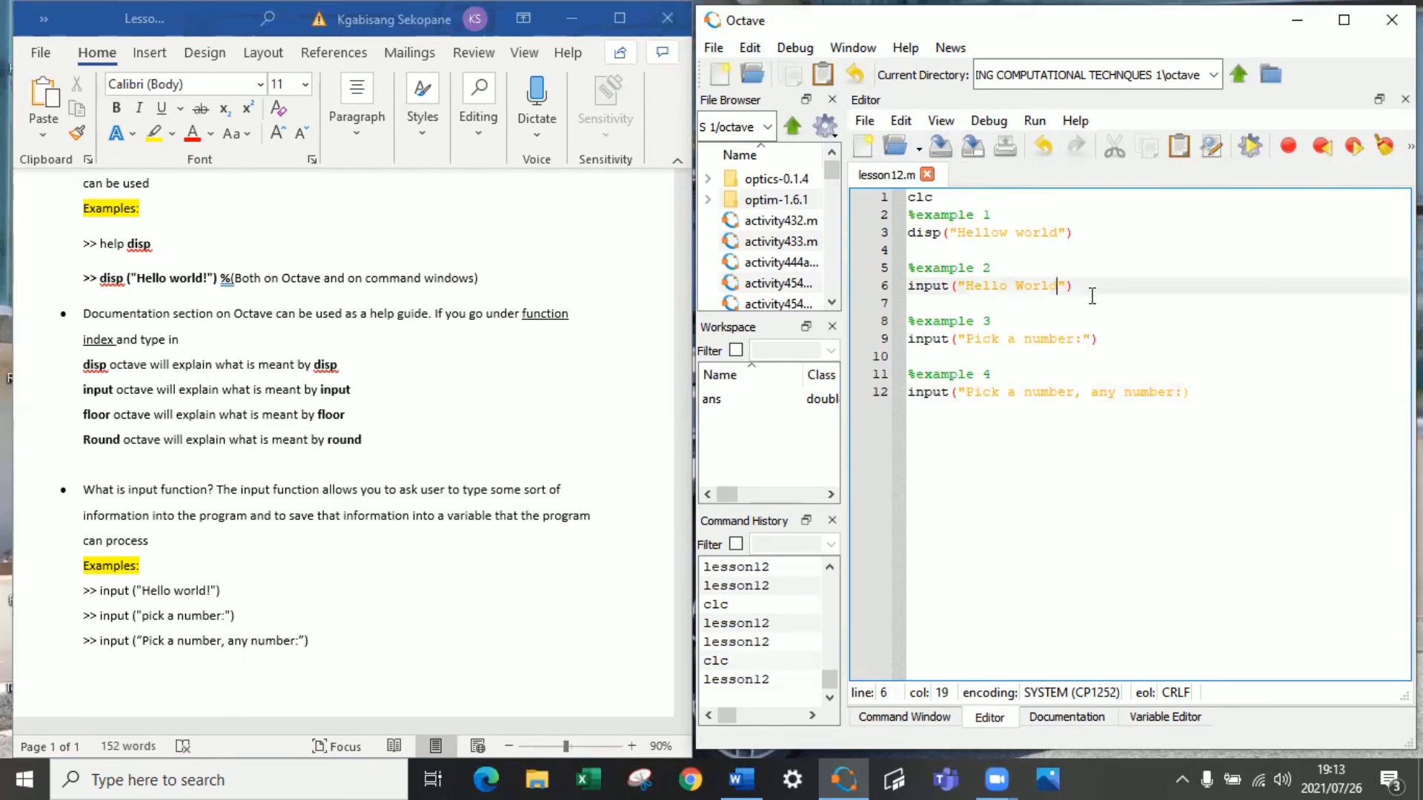
pyautogui.write('!')
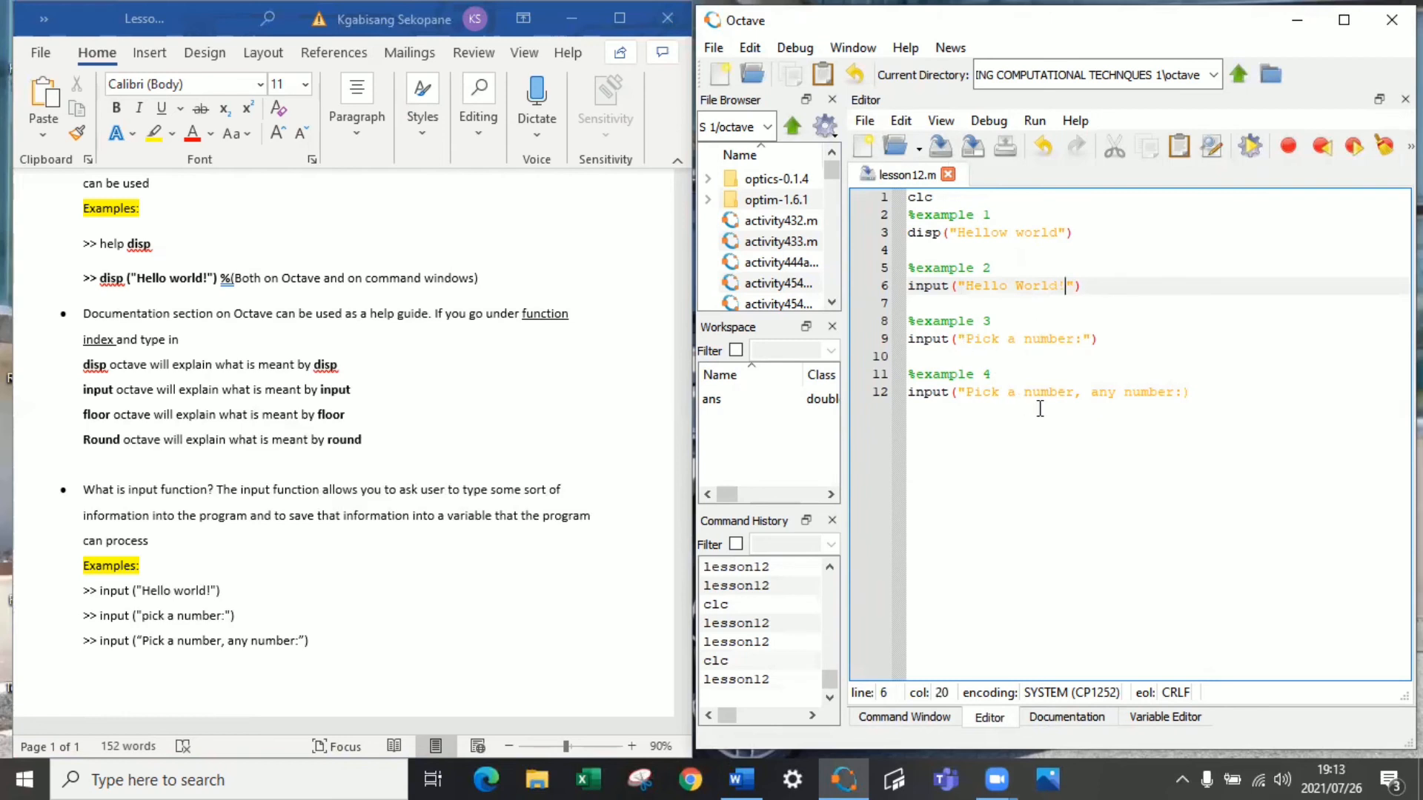
# Close the example 4 string on line 12, save and run lesson12.m.
pyautogui.click(1180, 393)
pyautogui.write('"')
pyautogui.press('End')
pyautogui.press('Return')
pyautogui.click(1253, 146)
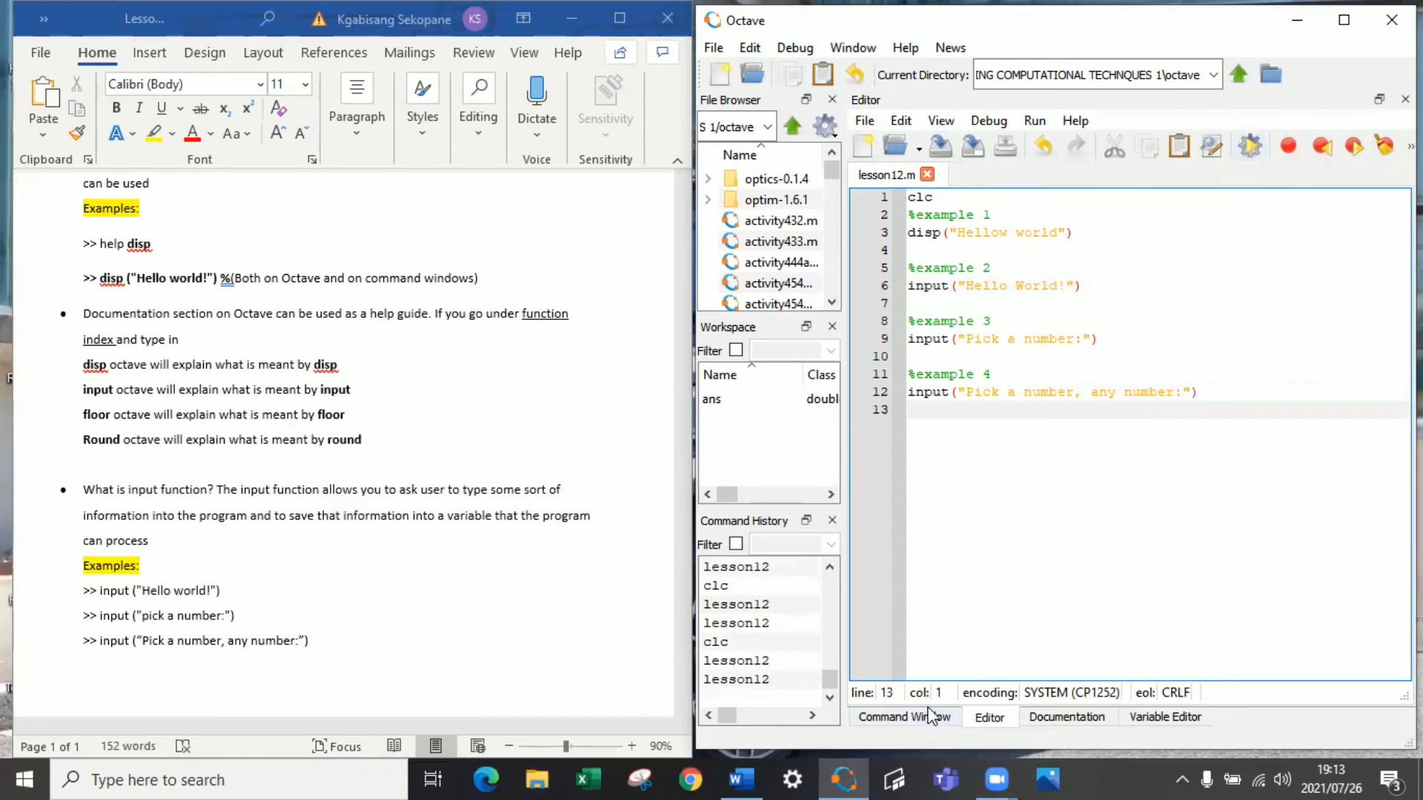
# Answer the script's two prompts with 9 and 1 in the Command Window.
pyautogui.click(904, 718)
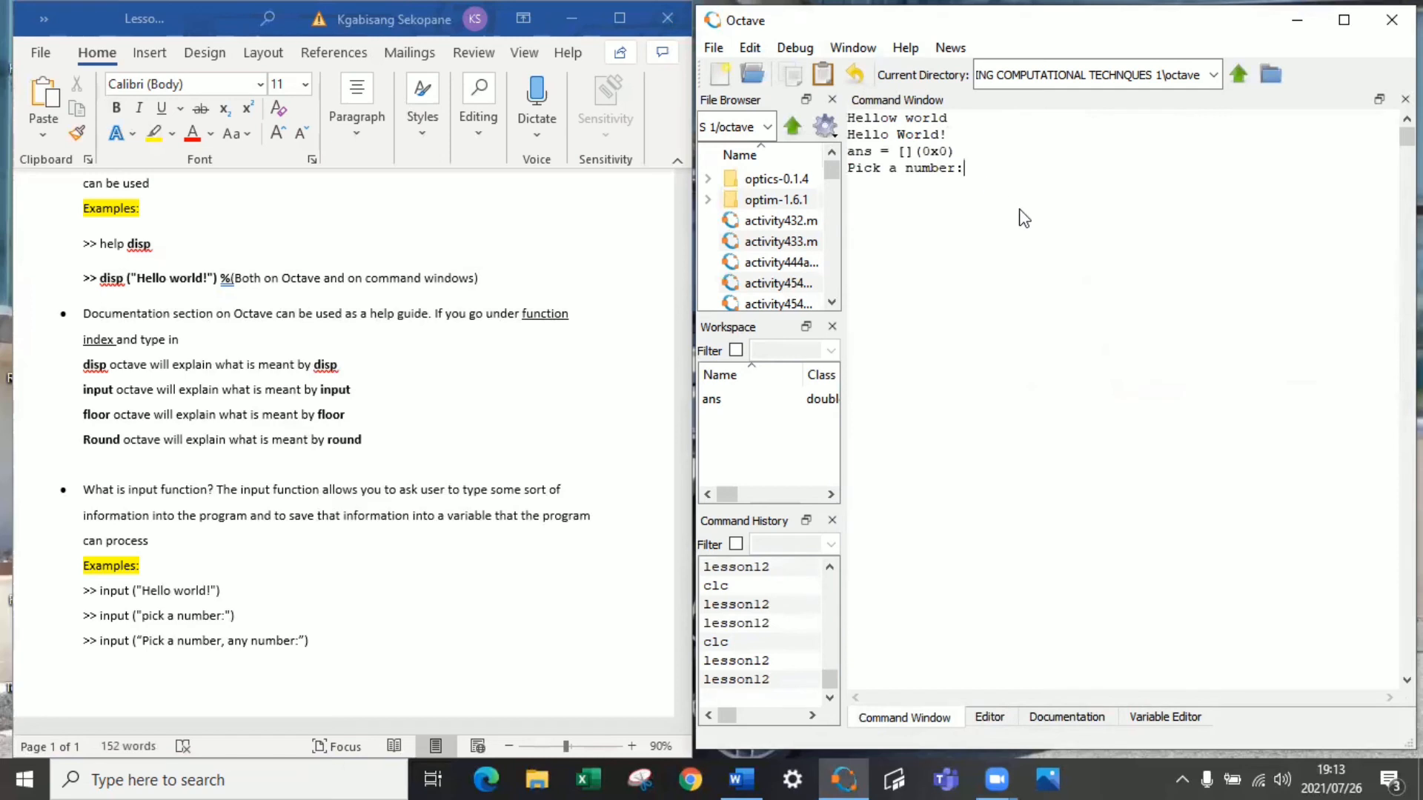
pyautogui.write('9')
pyautogui.press('Return')
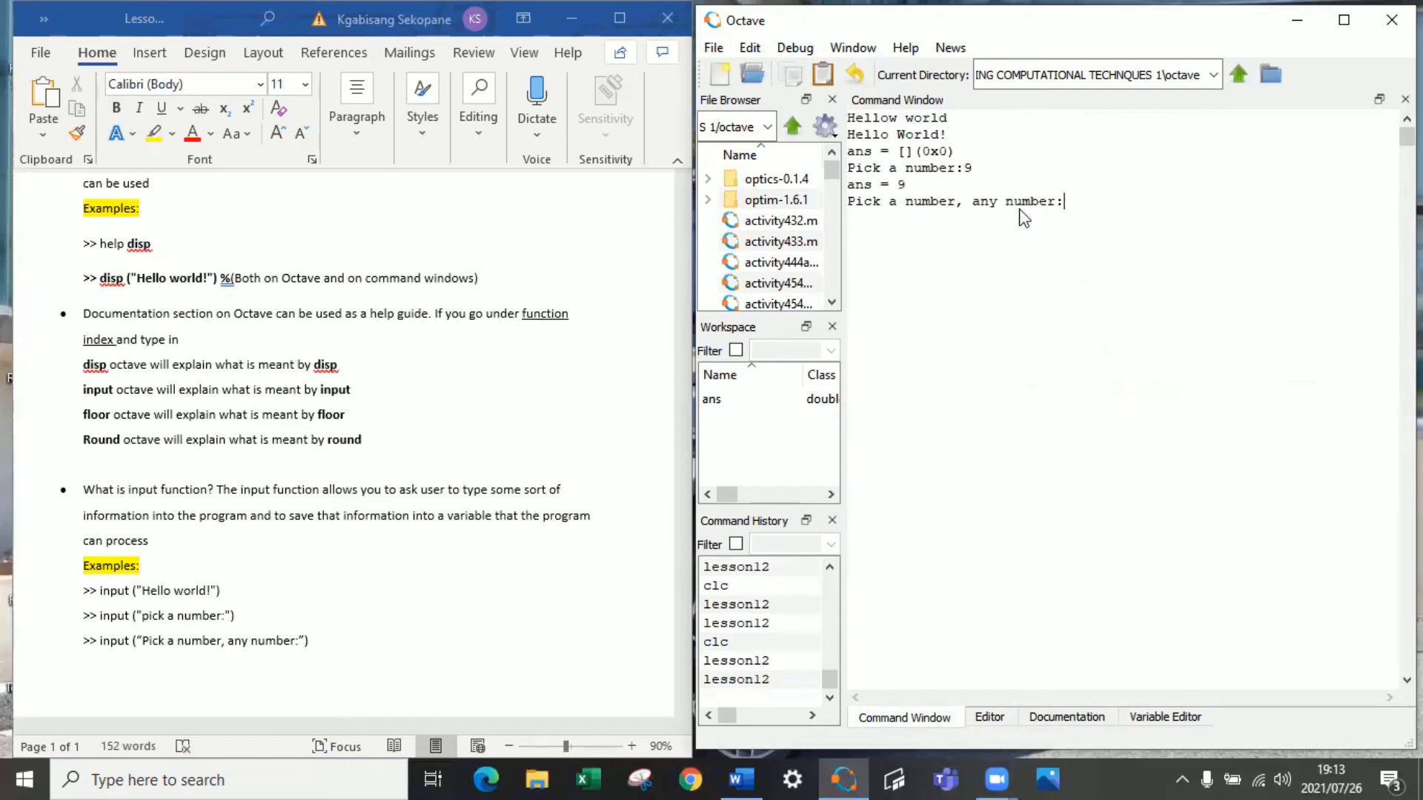
pyautogui.write('1')
pyautogui.press('Return')
pyautogui.click(990, 717)
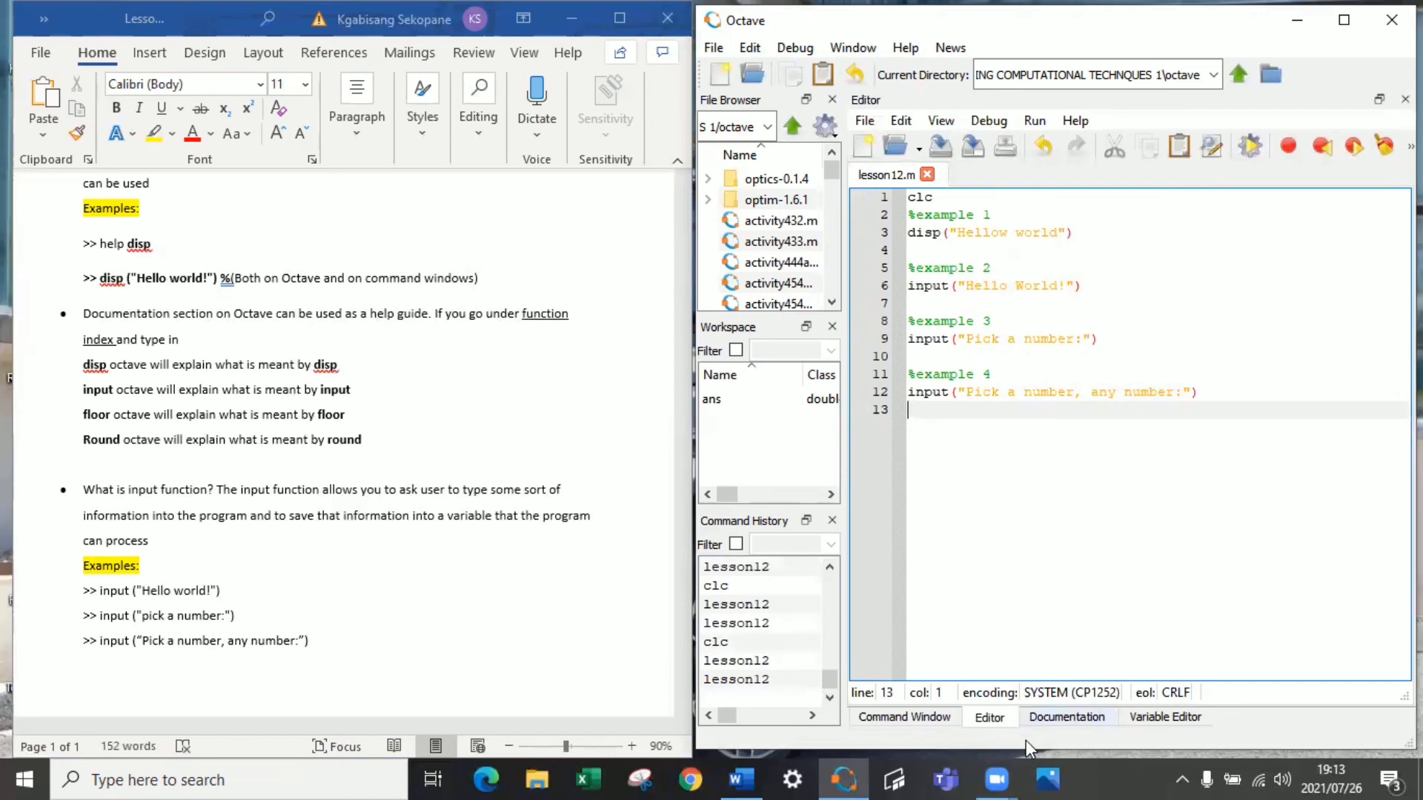
pyautogui.click(934, 718)
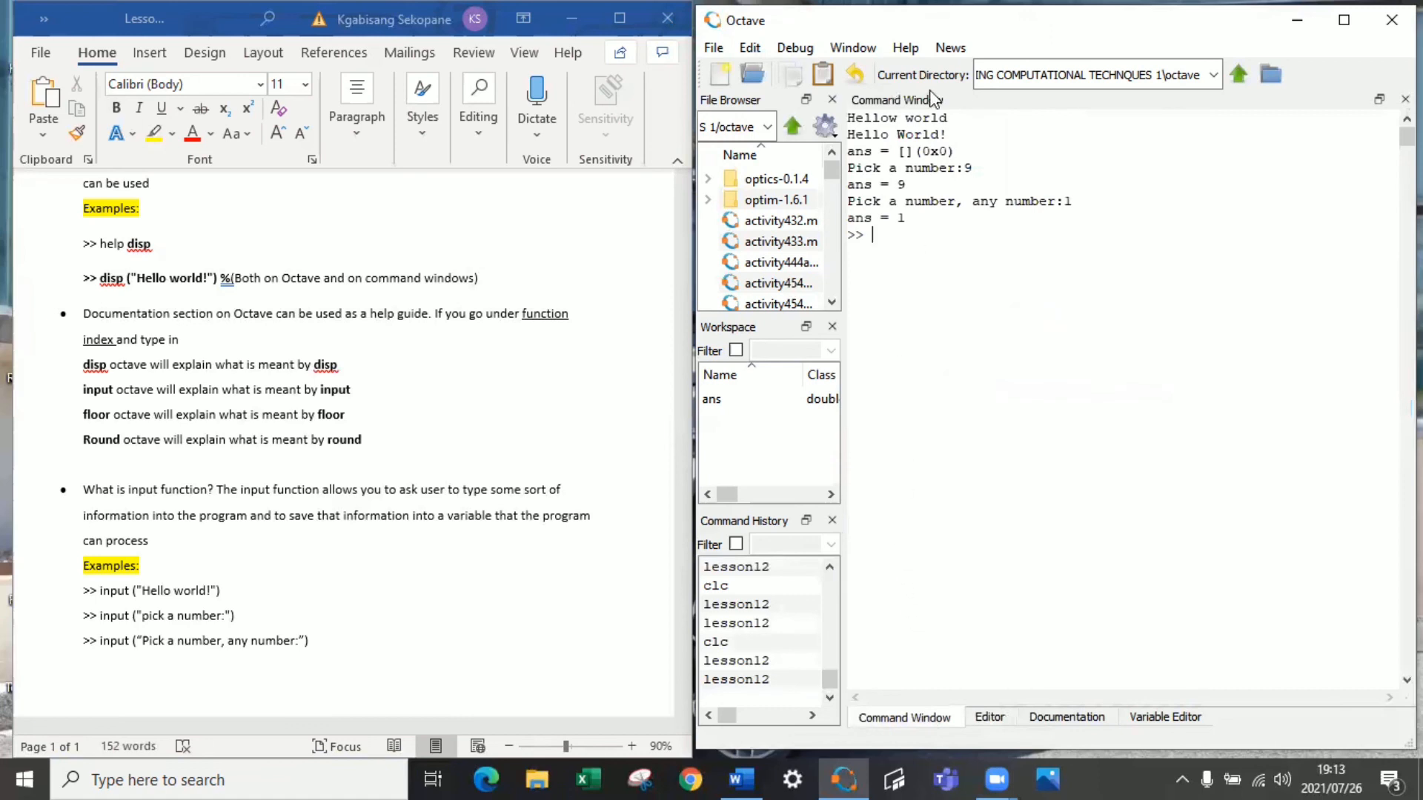
pyautogui.click(998, 719)
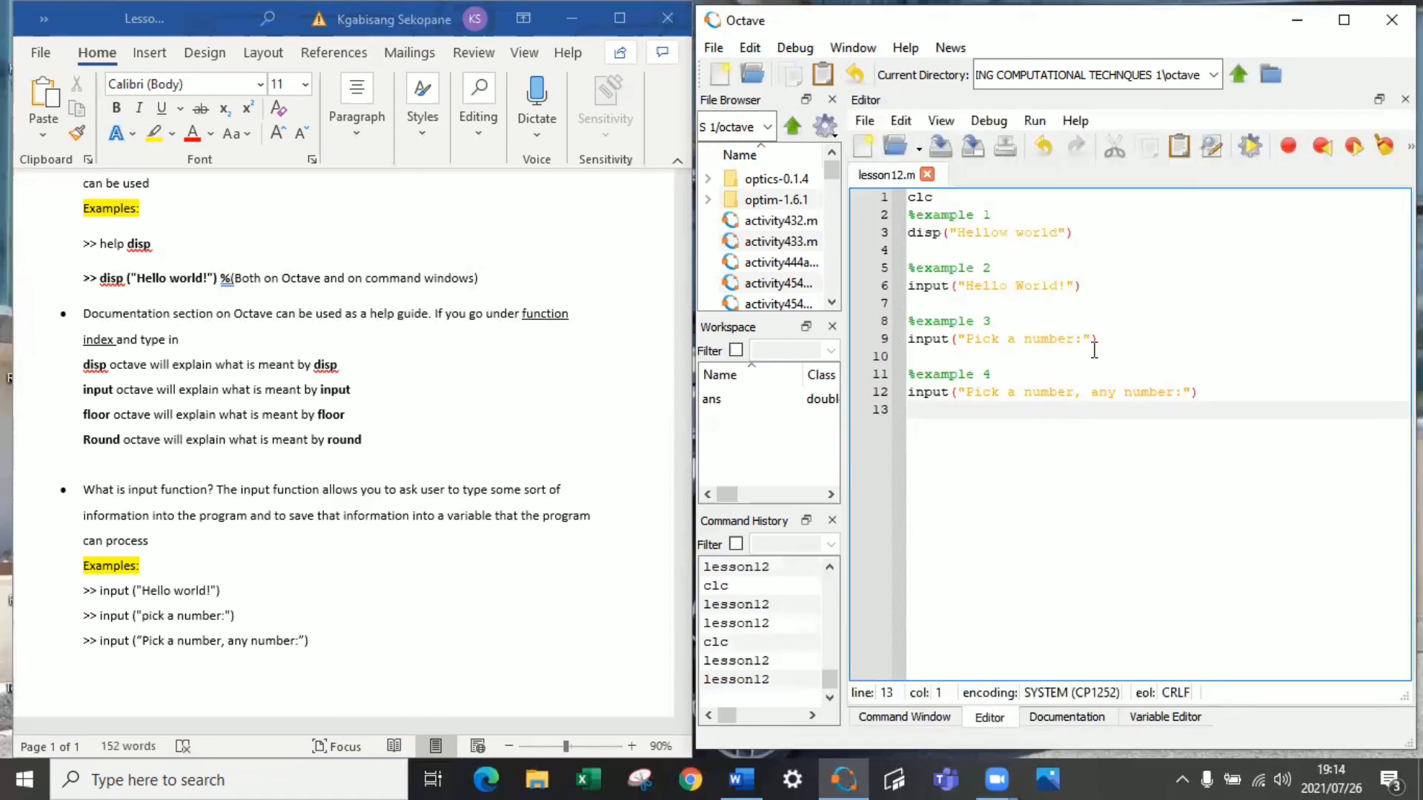
pyautogui.click(935, 717)
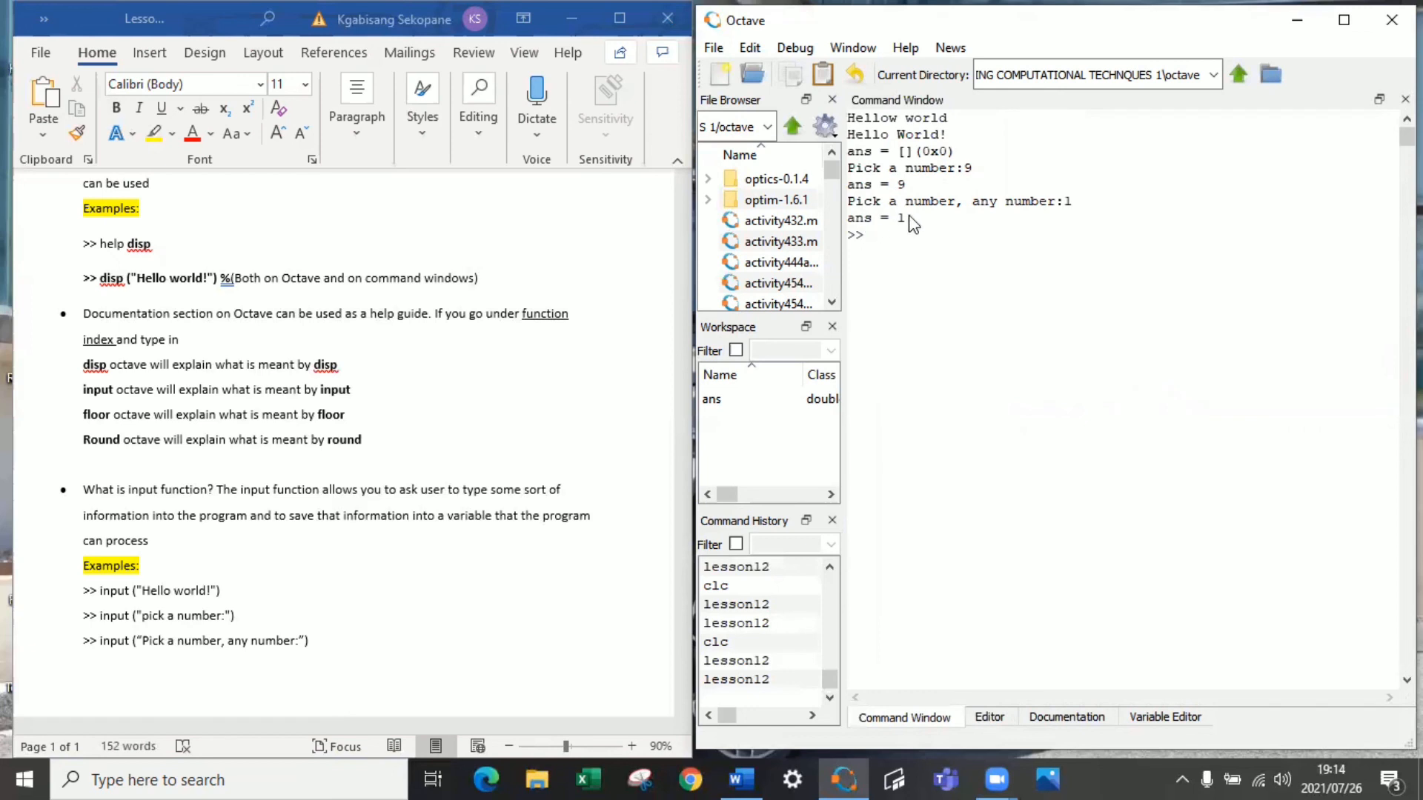
pyautogui.click(990, 717)
pyautogui.click(906, 716)
pyautogui.click(989, 718)
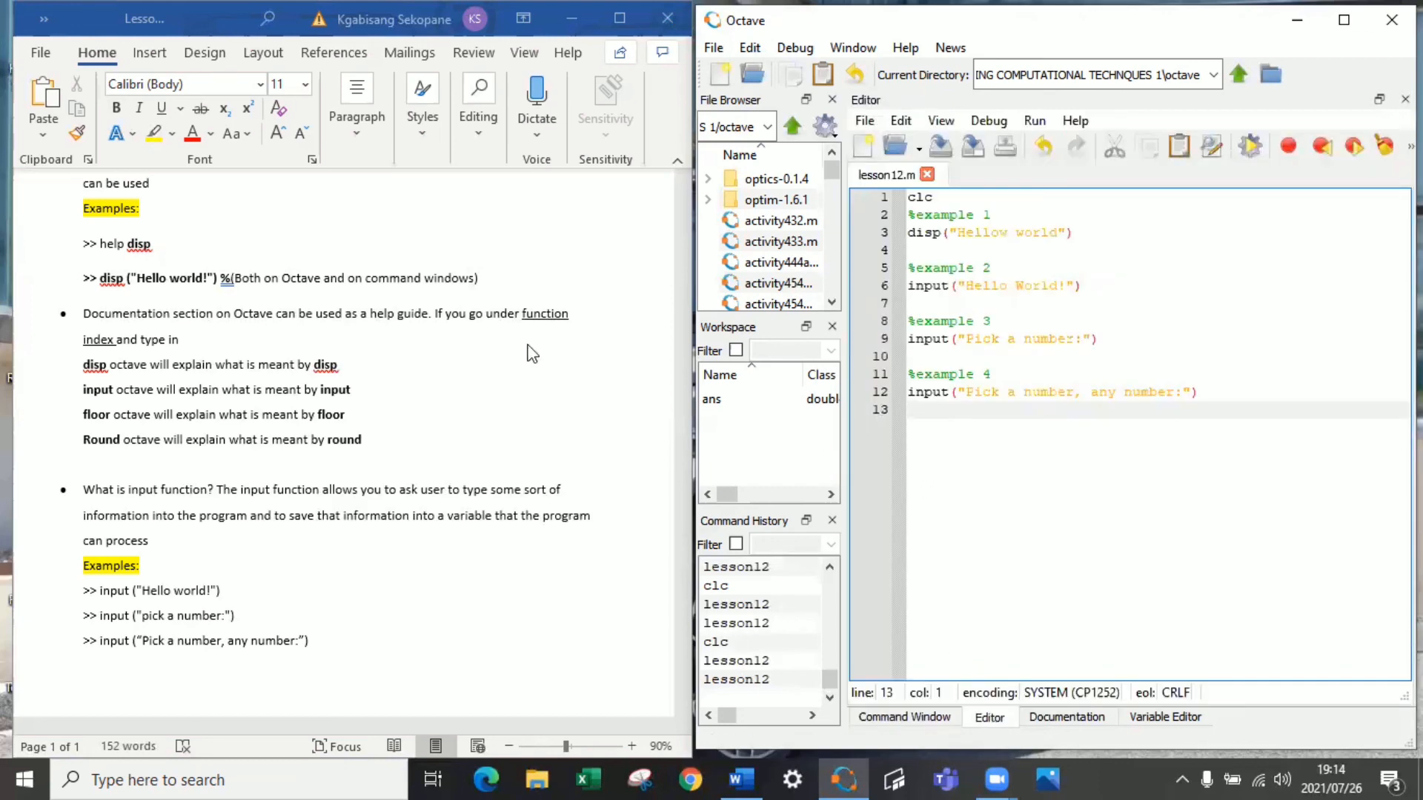
pyautogui.scroll(3, 444, 334)
pyautogui.scroll(1, 444, 333)
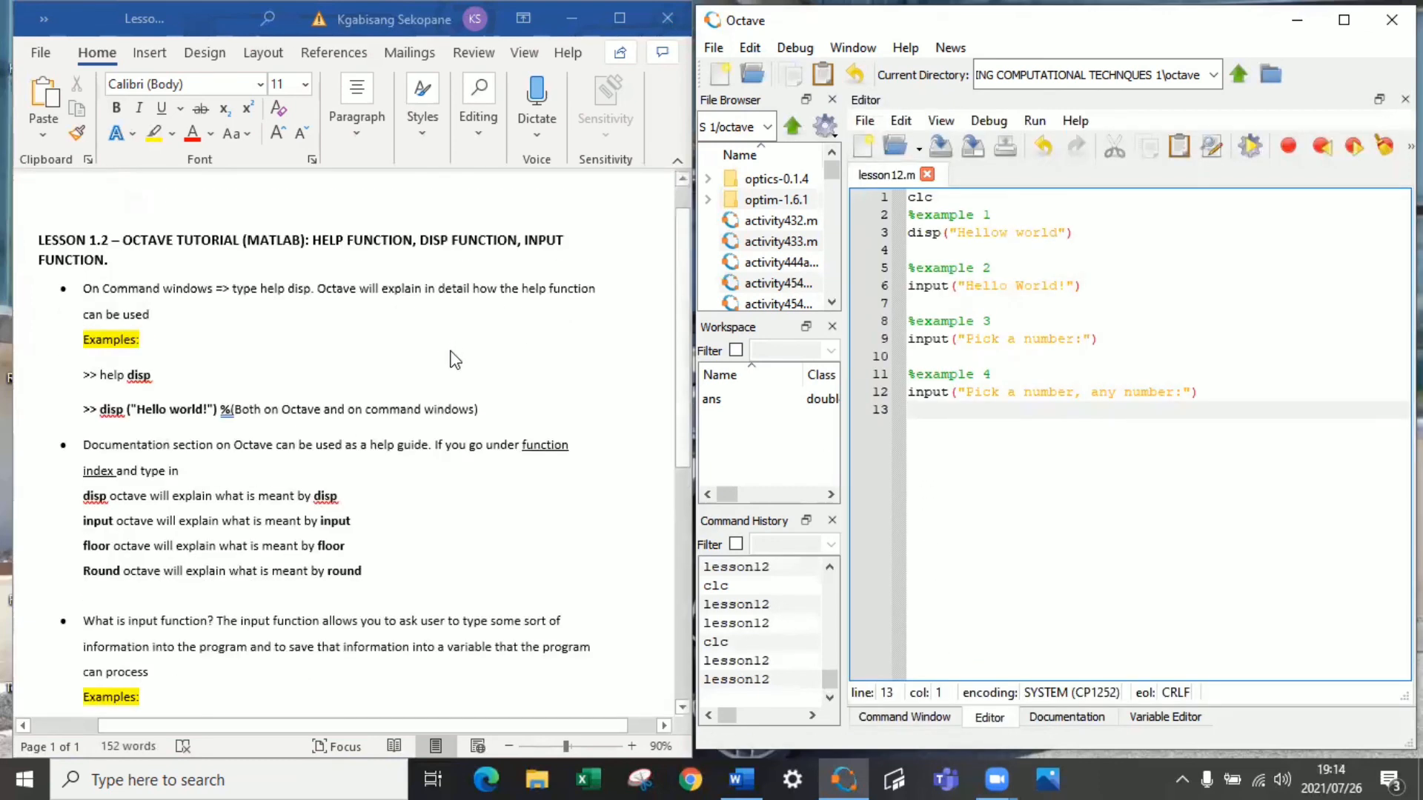